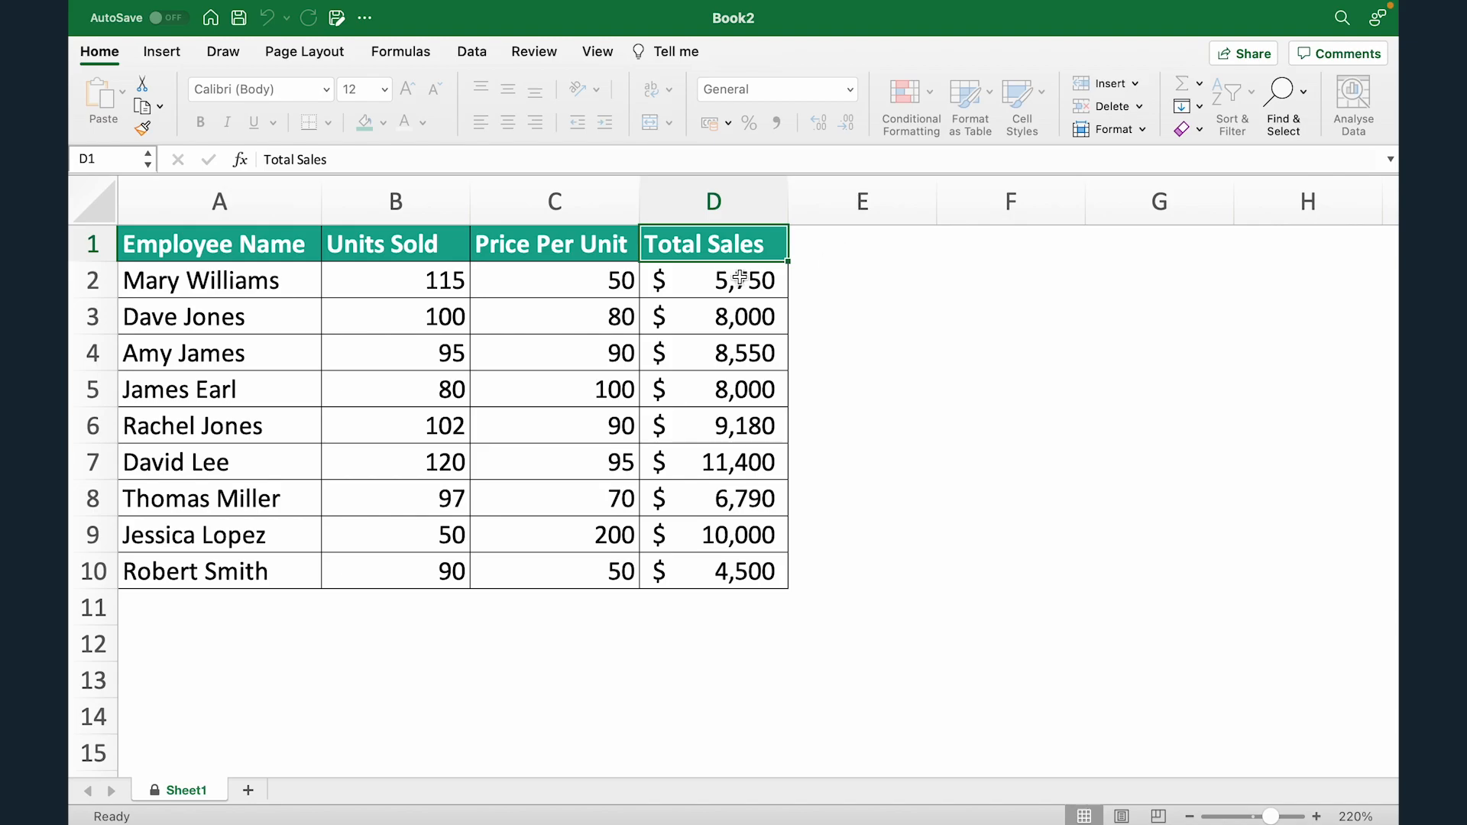
Try editing Total Sales cells D2 and D8, dismissing each protected-sheet warning.
double_click(681, 287)
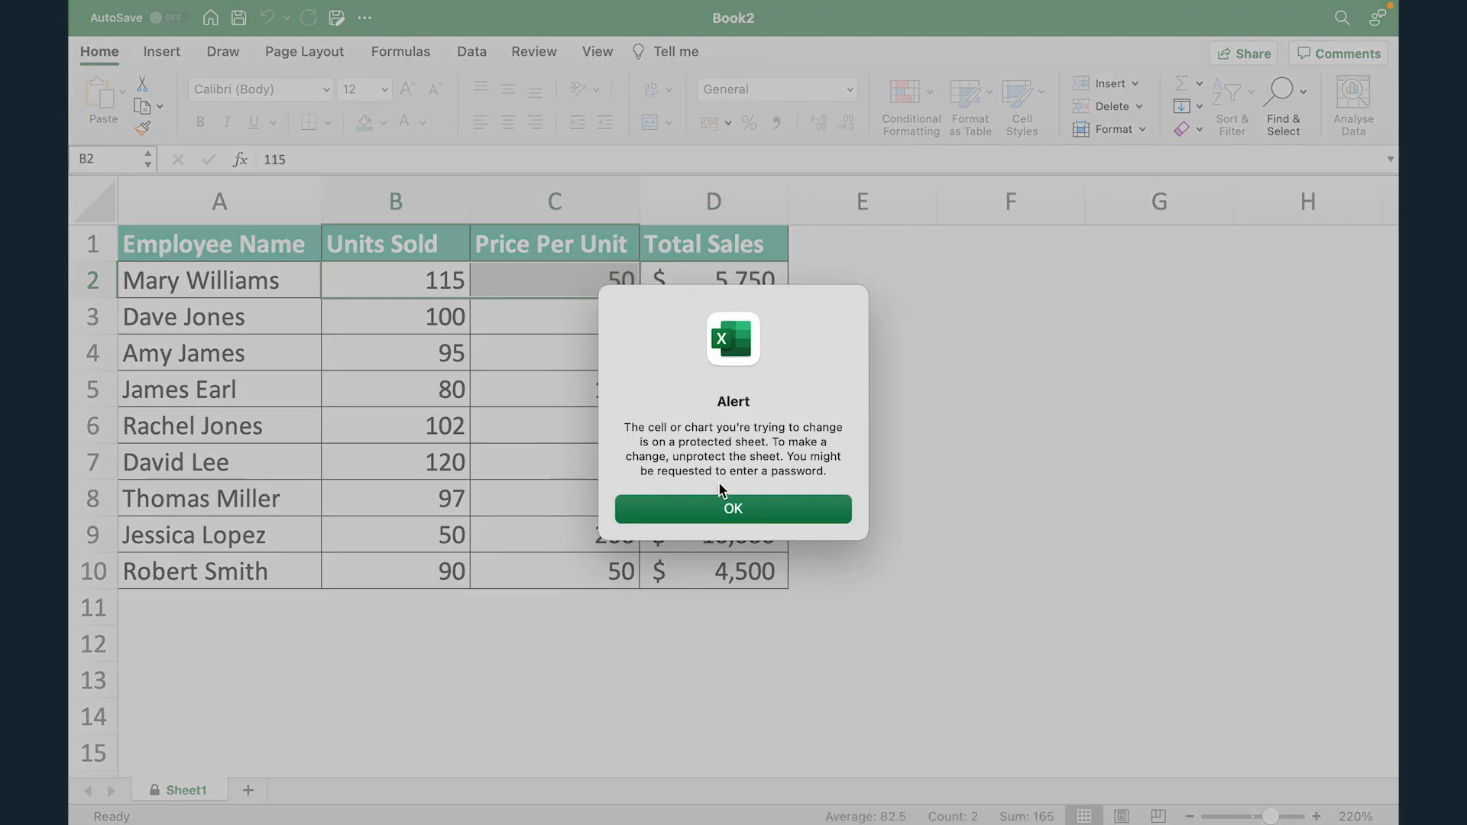
left_click(730, 516)
double_click(730, 513)
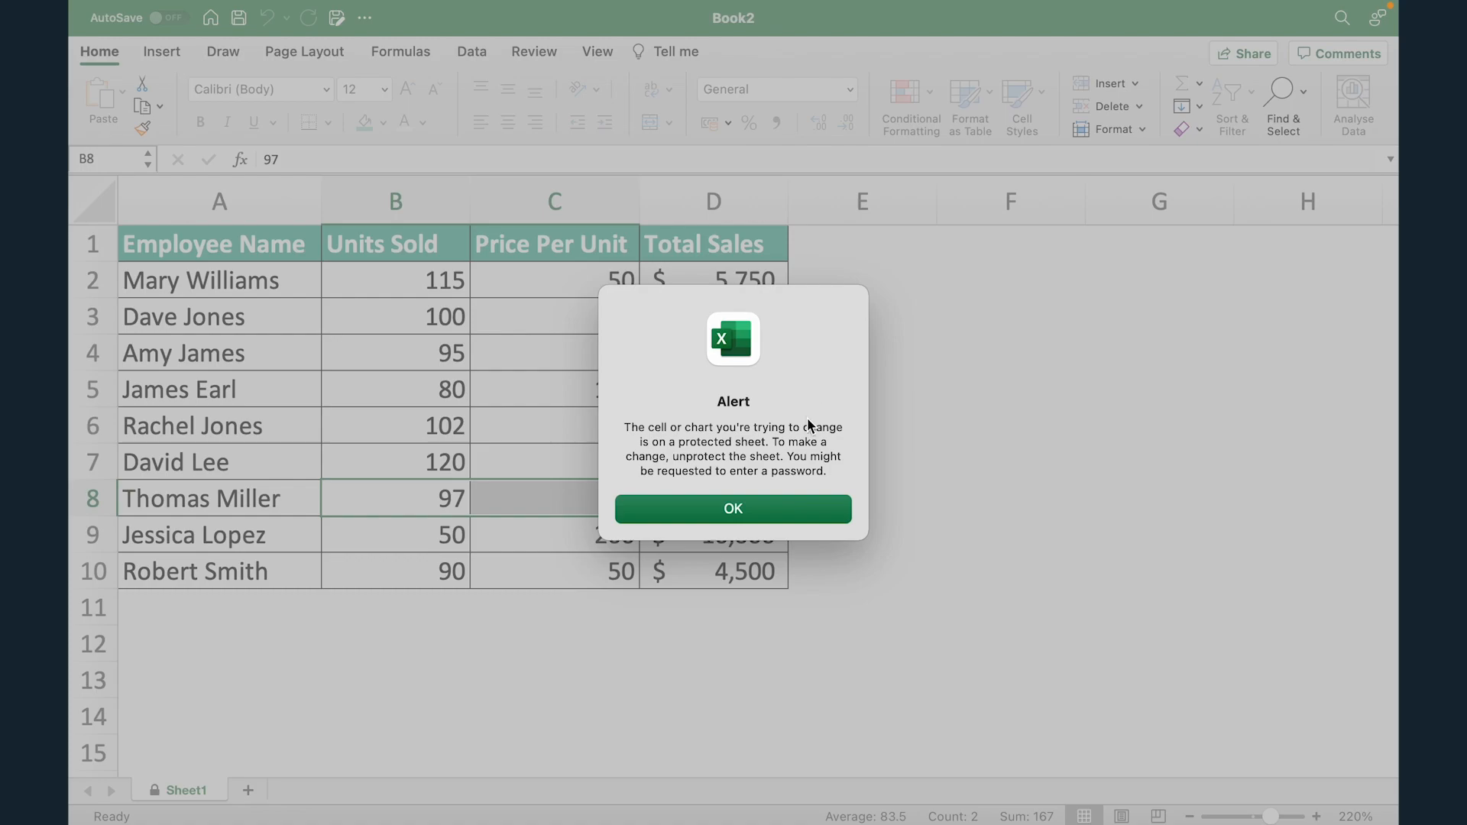
left_click(806, 509)
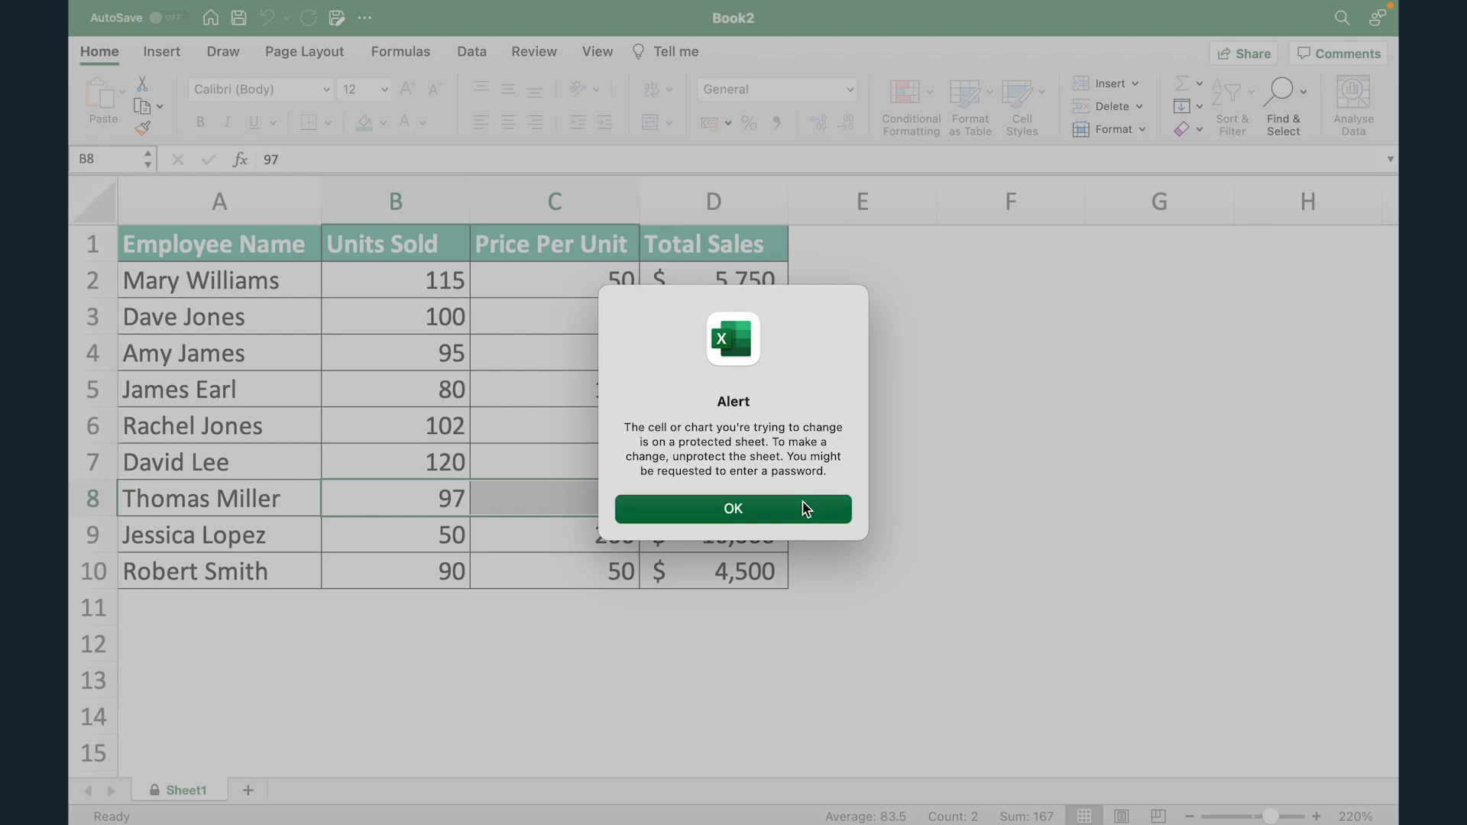
left_click(900, 432)
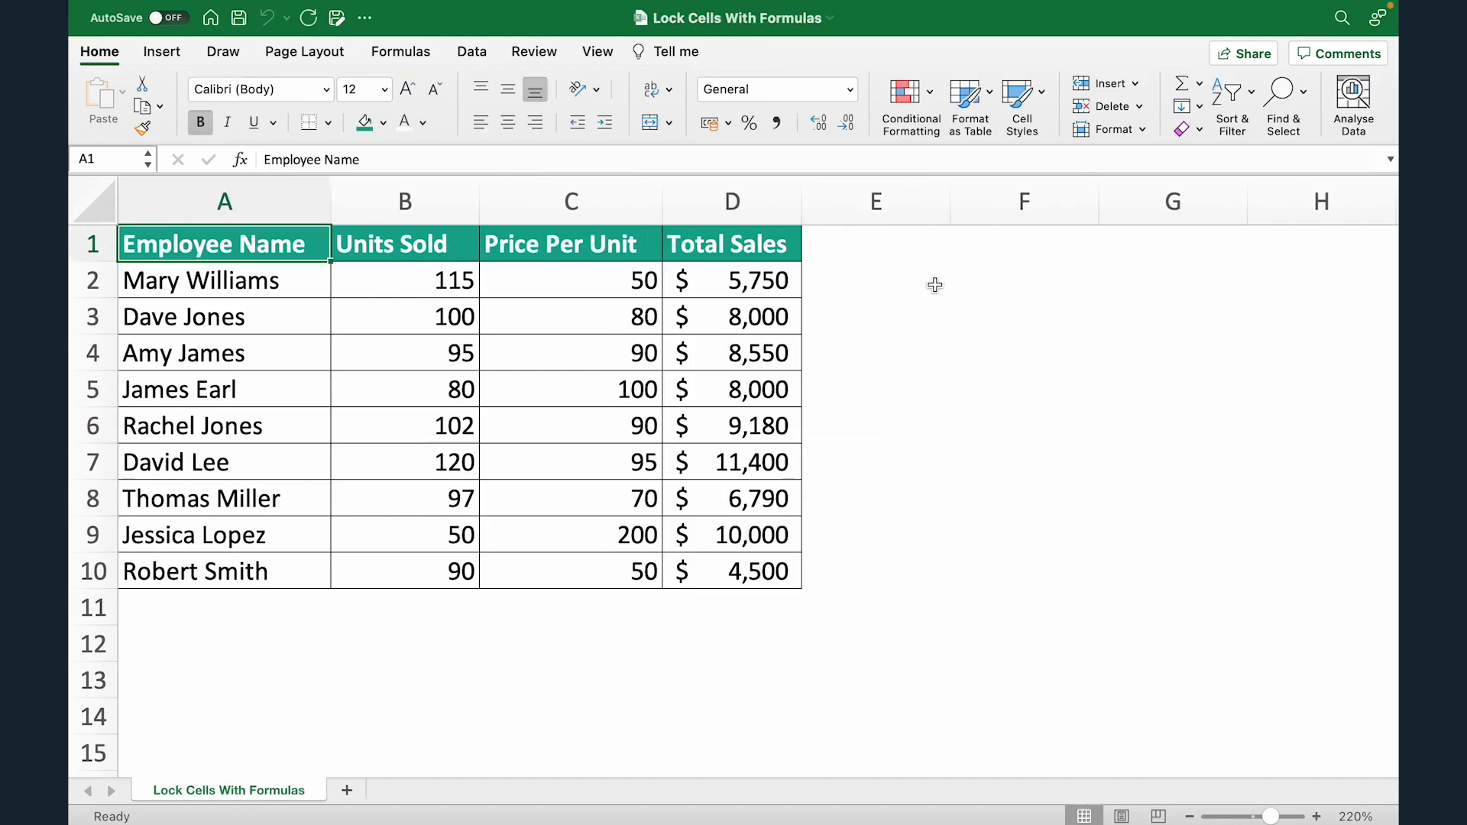
key("ctrl+shift+Down")
key("Right")
key("ctrl+shift+Down")
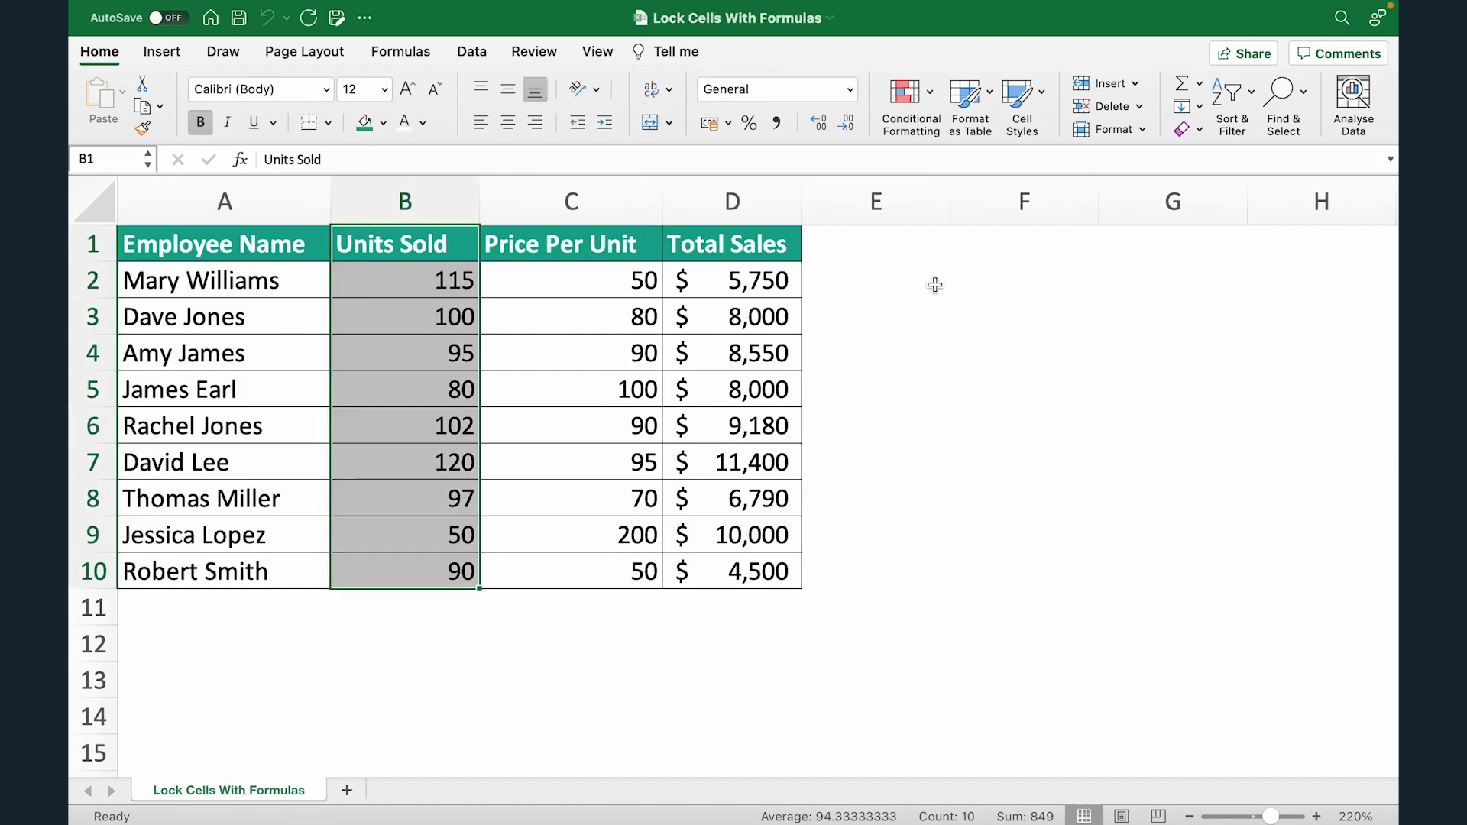
key("Right")
key("ctrl+shift+Down")
key("Right")
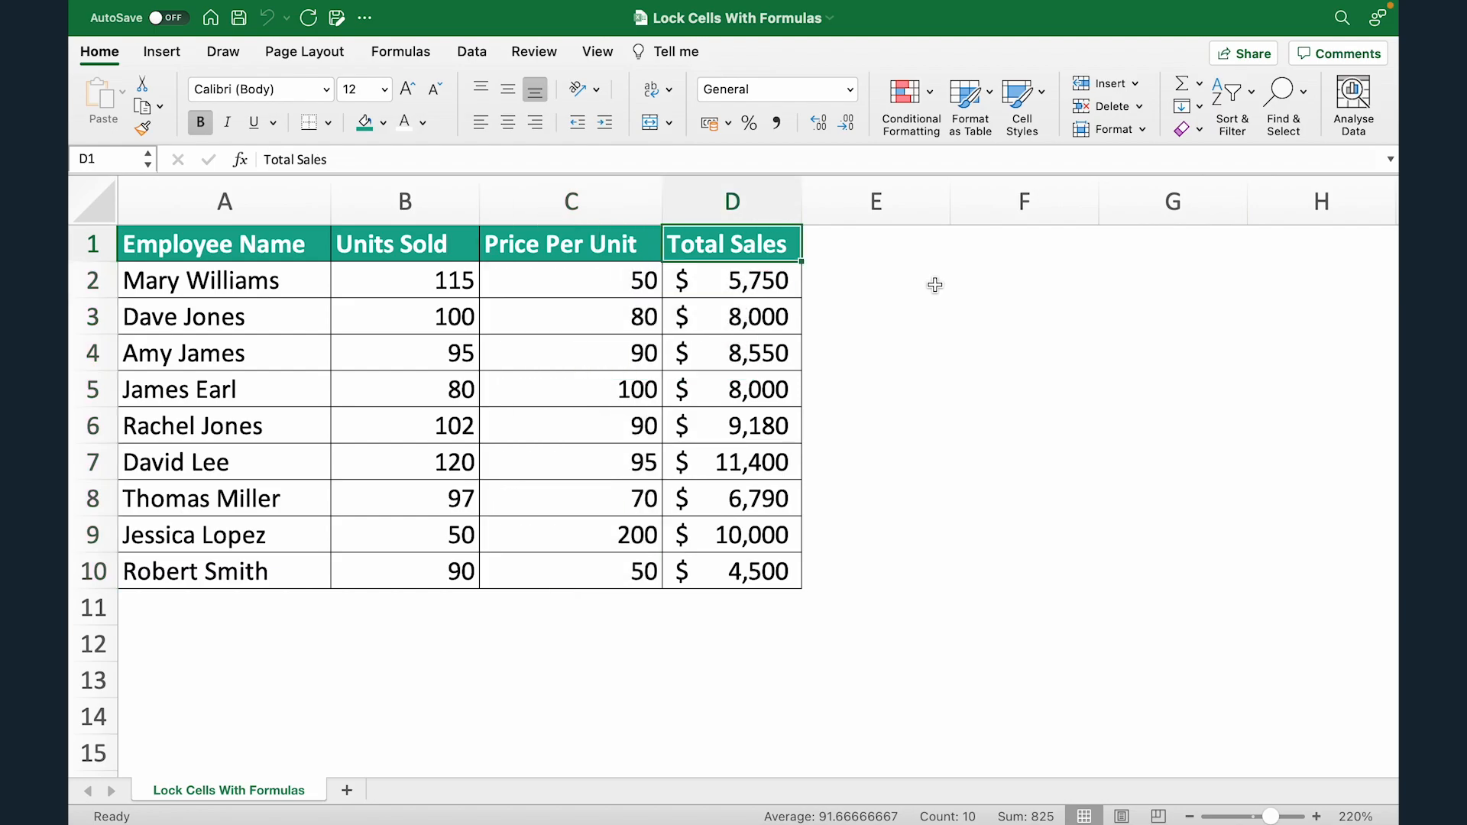
key("ctrl+shift+Down")
left_click(799, 283)
double_click(798, 285)
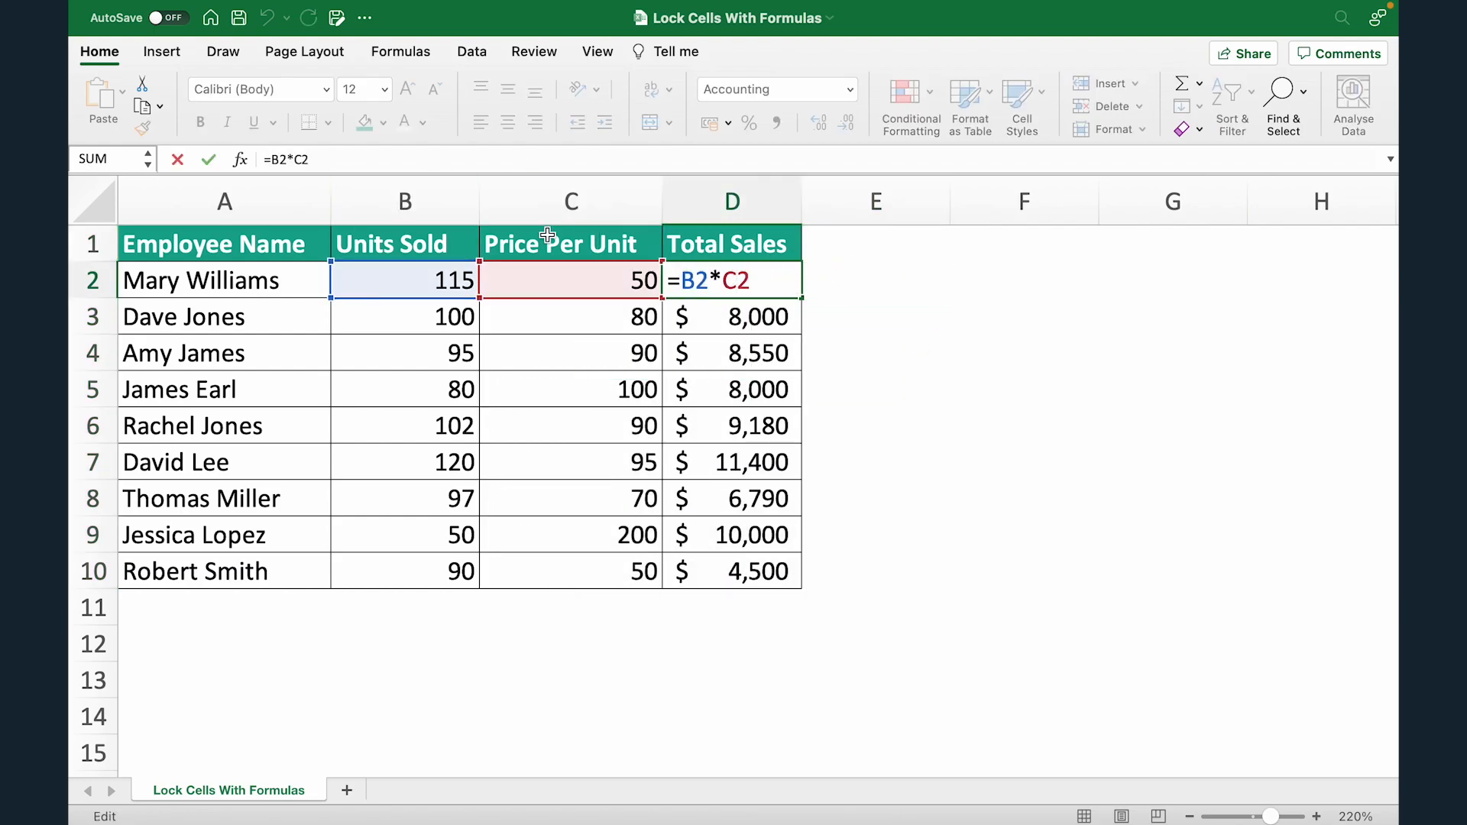
left_click(935, 288)
left_click_drag(733, 280, 756, 562)
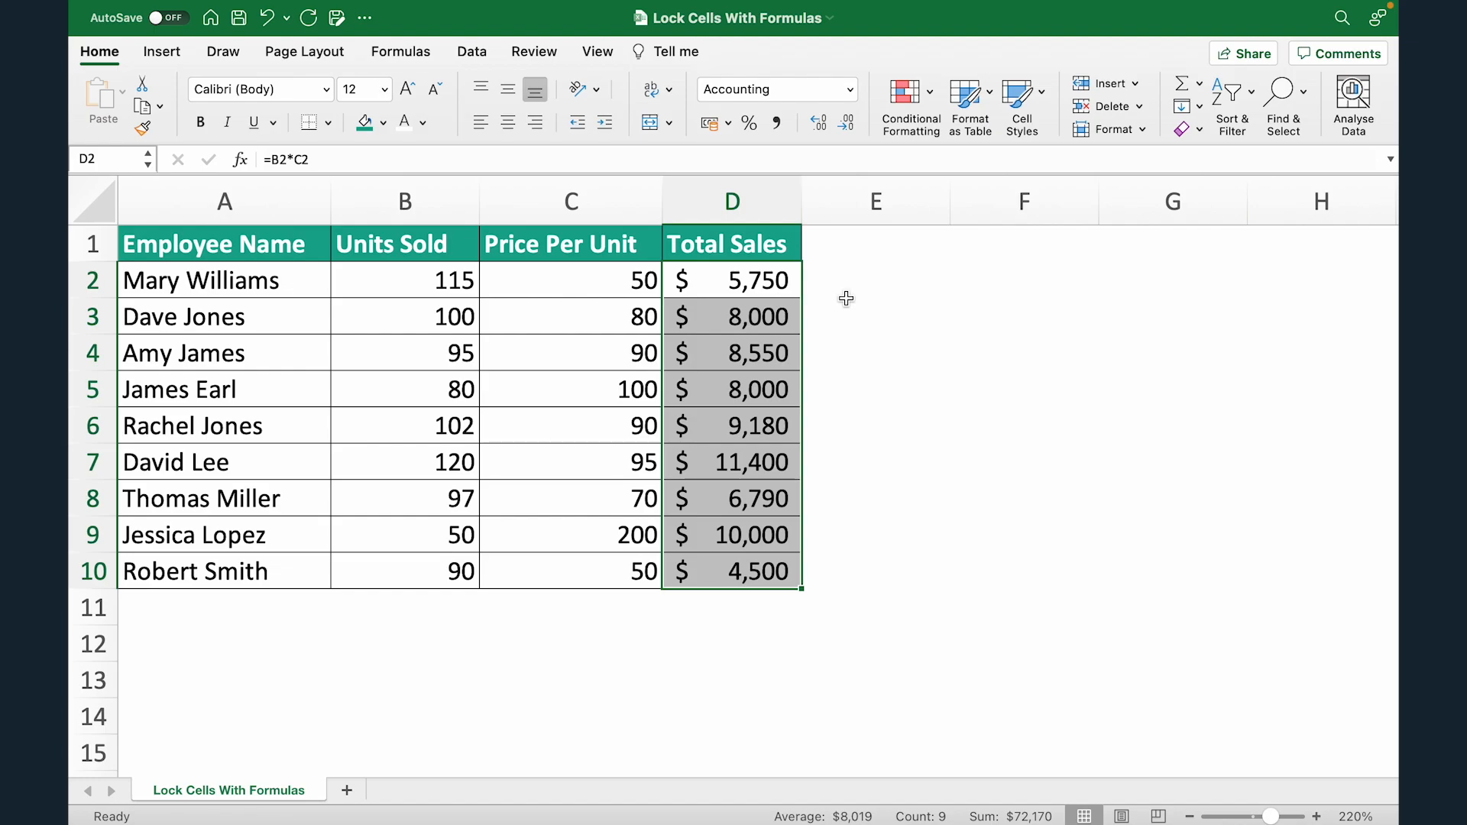
left_click(862, 281)
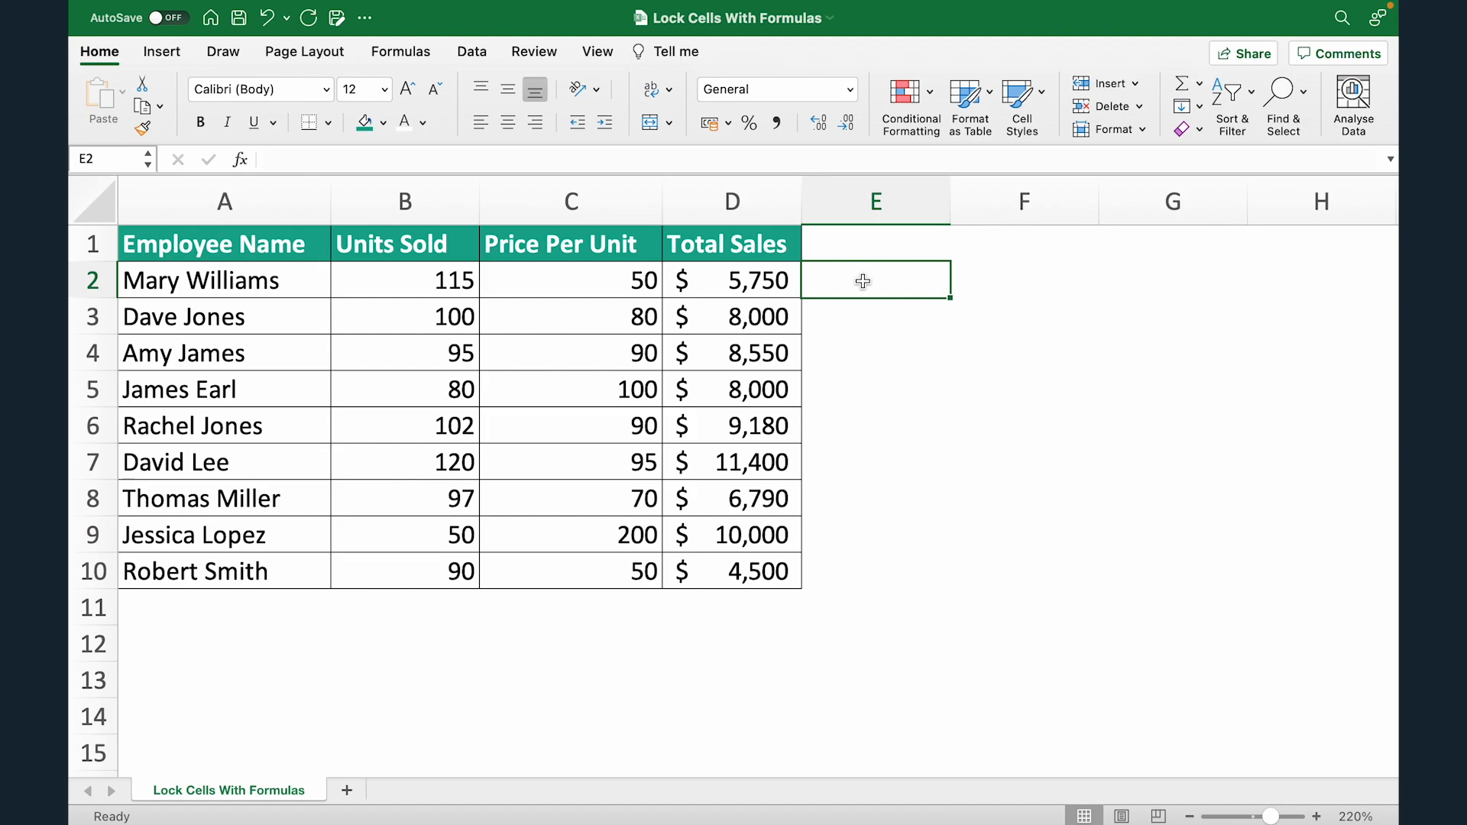
Type the notes Lock in F2 and Protect in F3.
scroll(862, 282, "right", 5)
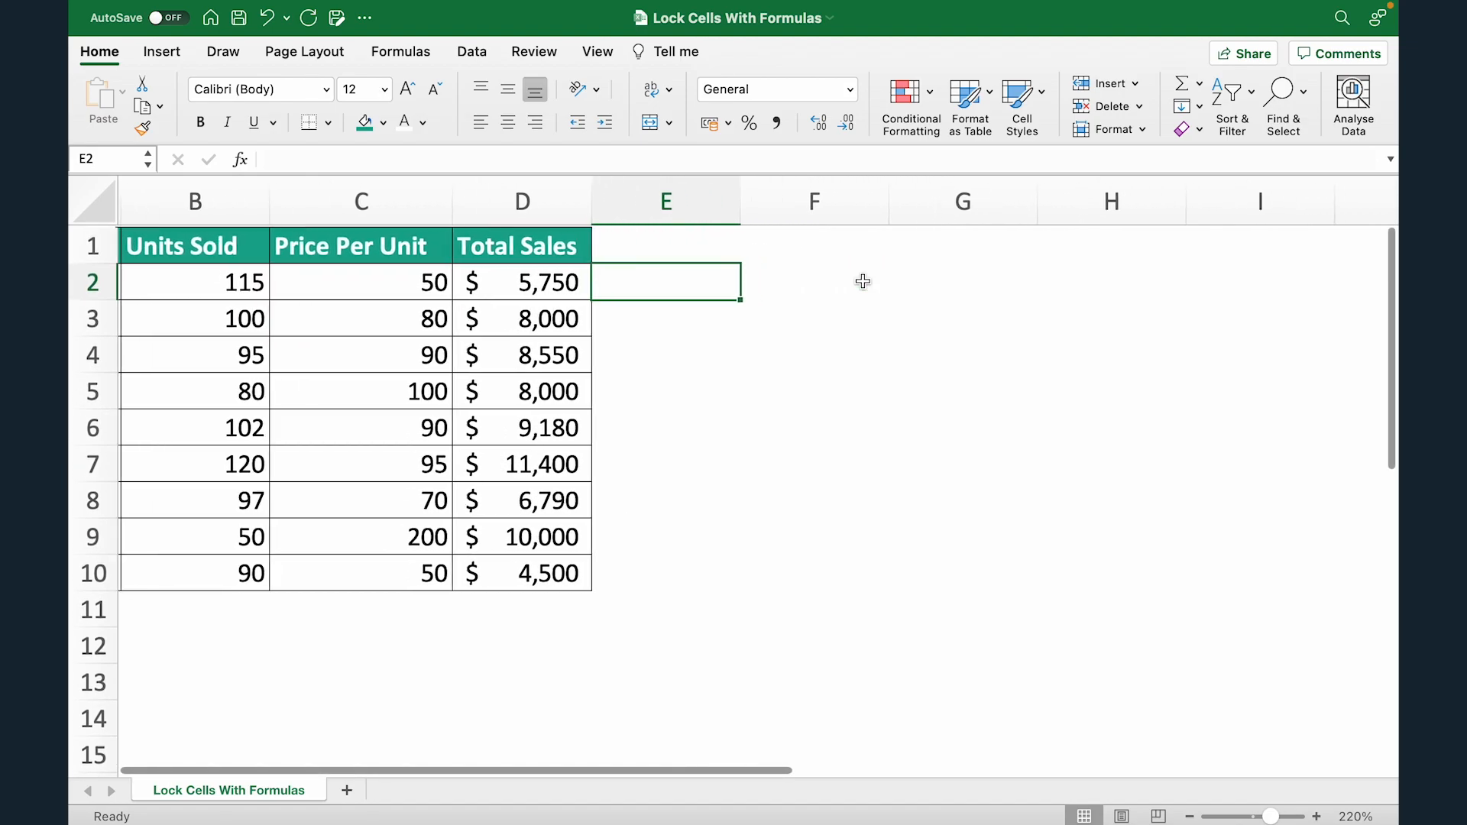
left_click(837, 295)
type("Lock")
key("Return")
type("Protect")
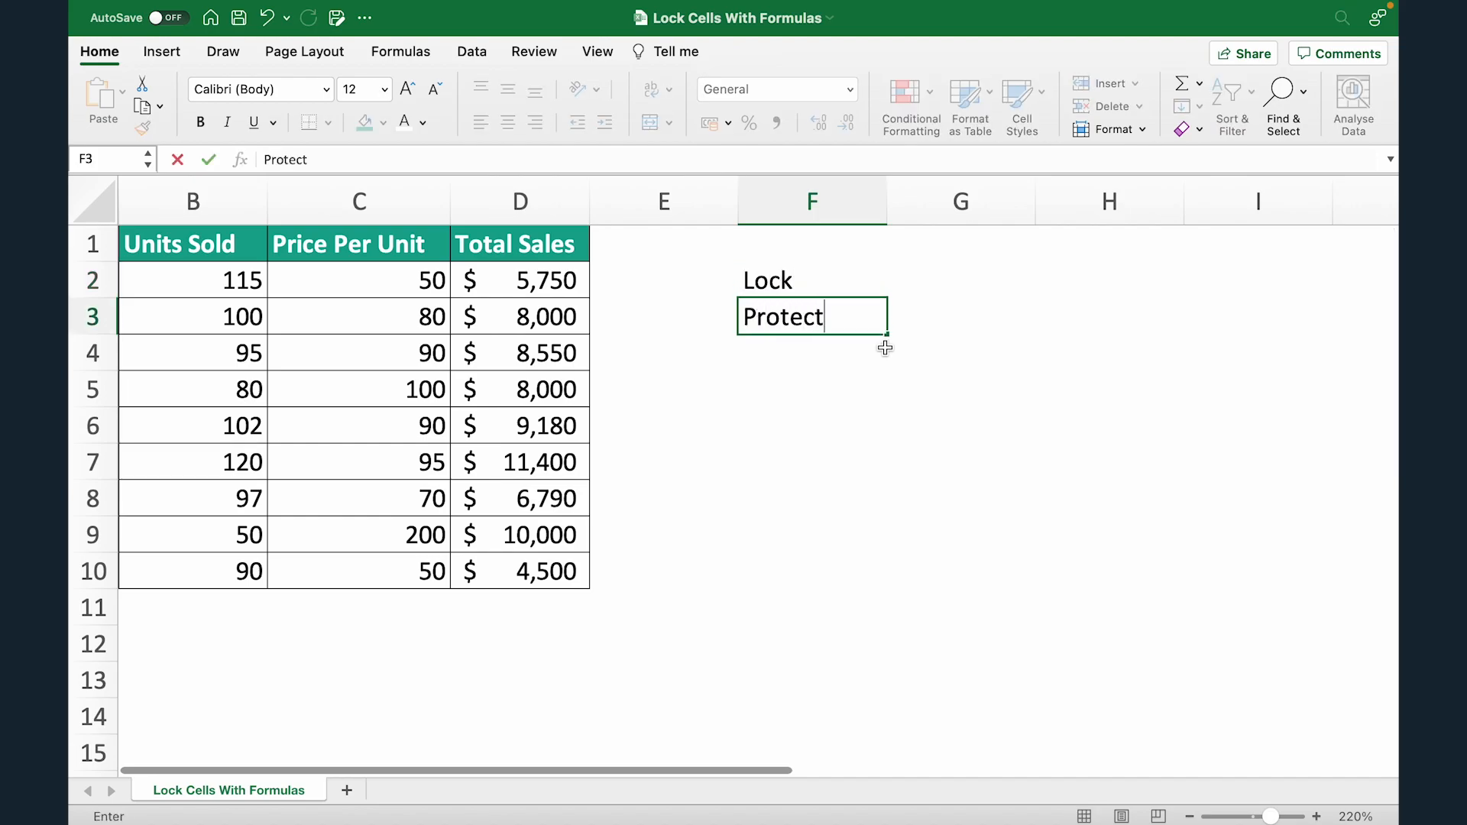
key("Tab")
key("Left")
key("Up")
Number the notes with 1 in E2 and 2 in E3.
scroll(884, 348, "left", 3)
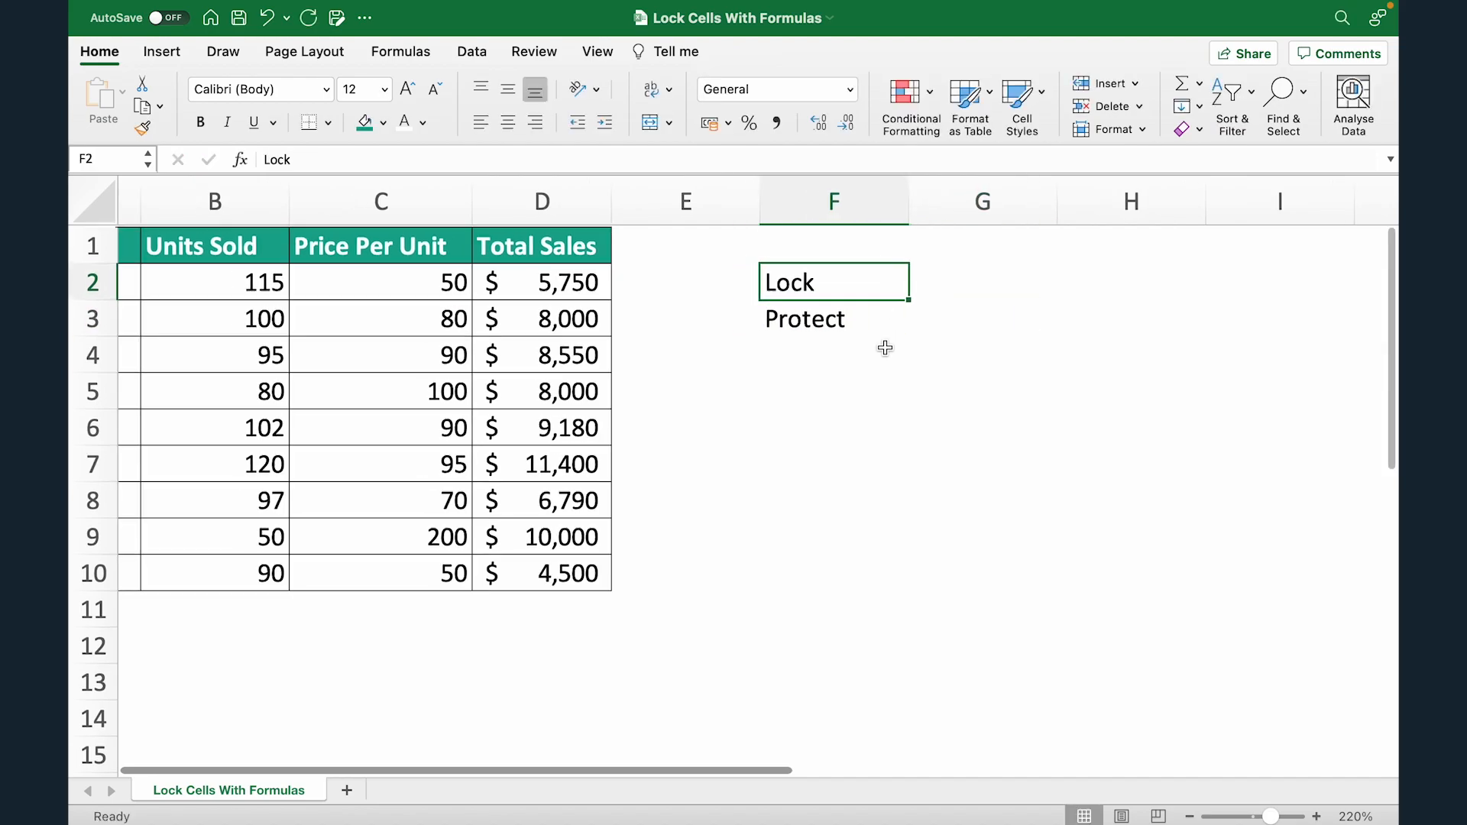
scroll(885, 347, "left", 1)
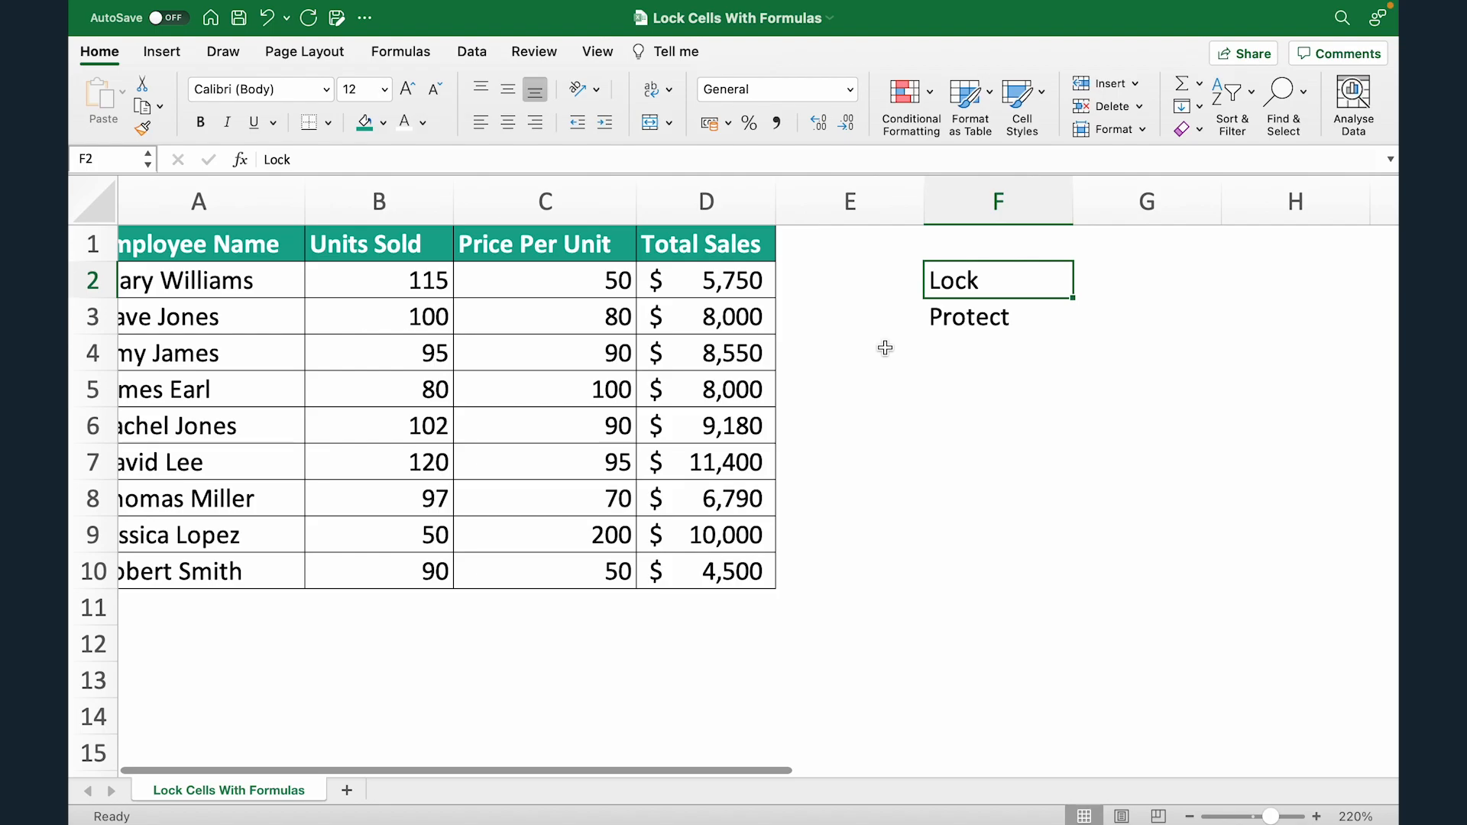
scroll(885, 348, "left", 2)
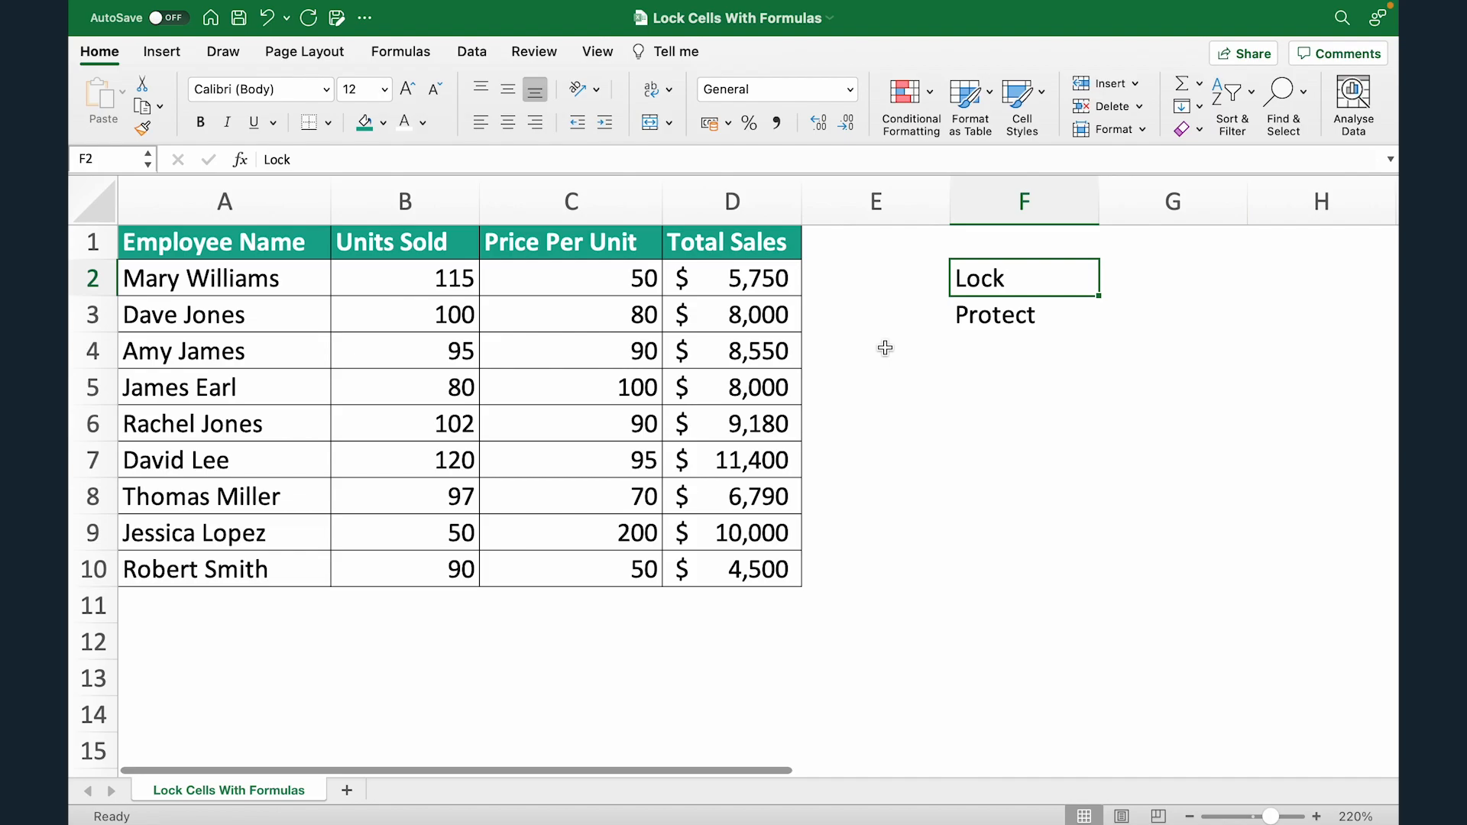
key("Left")
type("1")
key("Return")
key("Up")
key("Right")
key("Left")
key("Down")
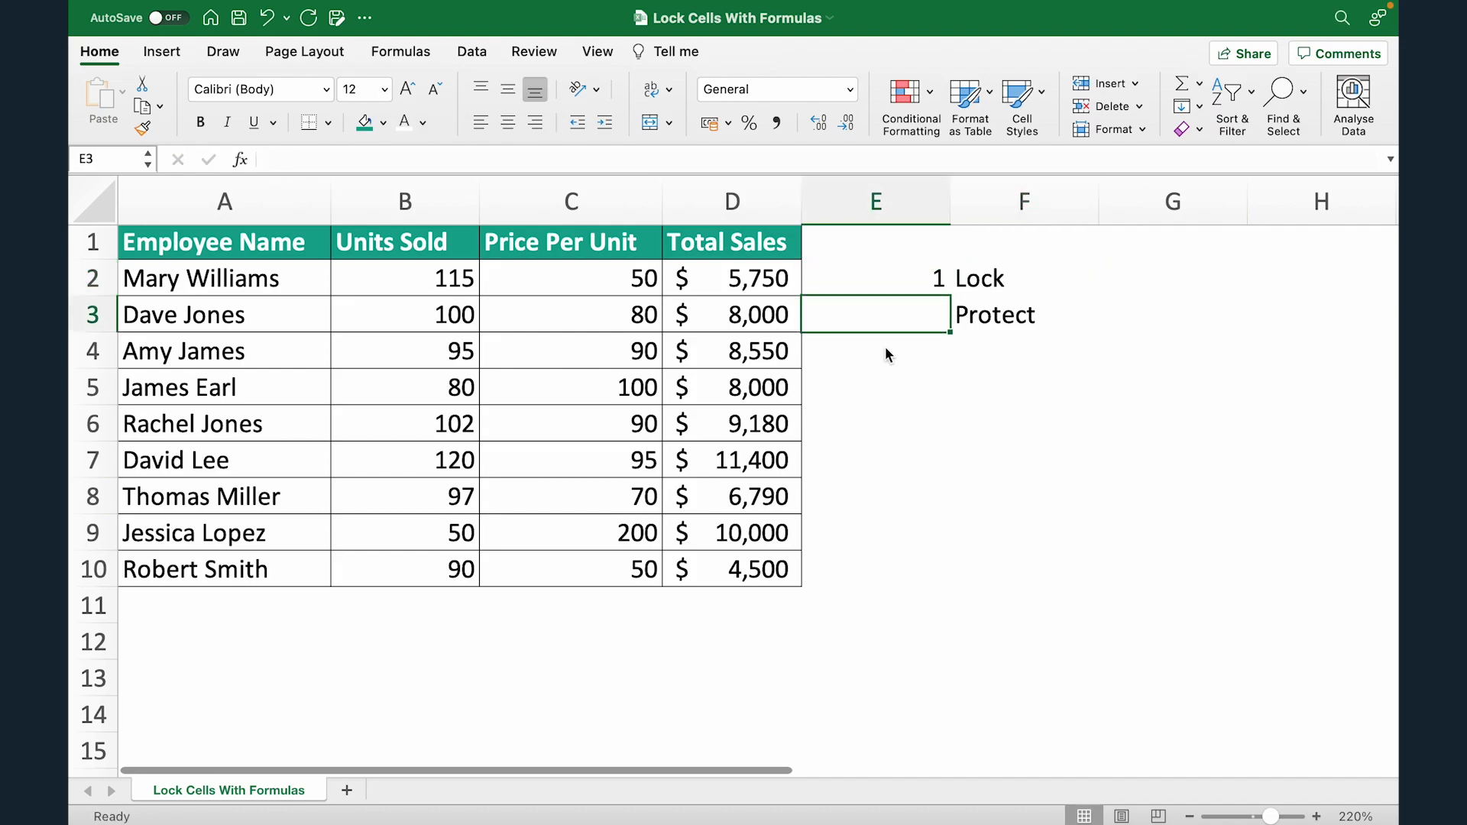
type("2")
key("Right")
key("Right")
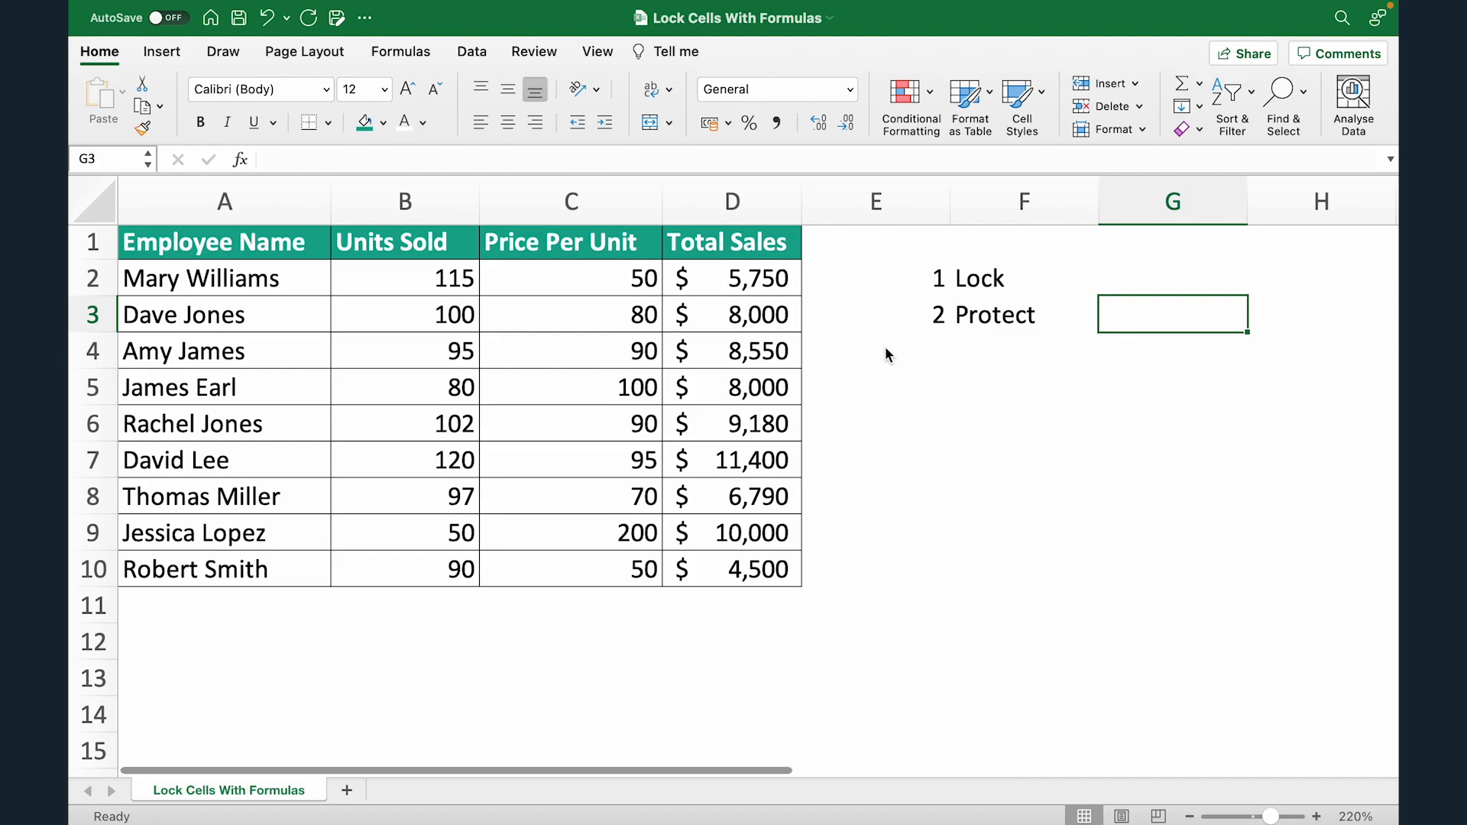
Select the sales table A1:D10 and view the Total Sales formula in D2.
mouse_move(220, 245)
left_mouse_down()
mouse_move(623, 530)
mouse_move(728, 568)
left_mouse_up()
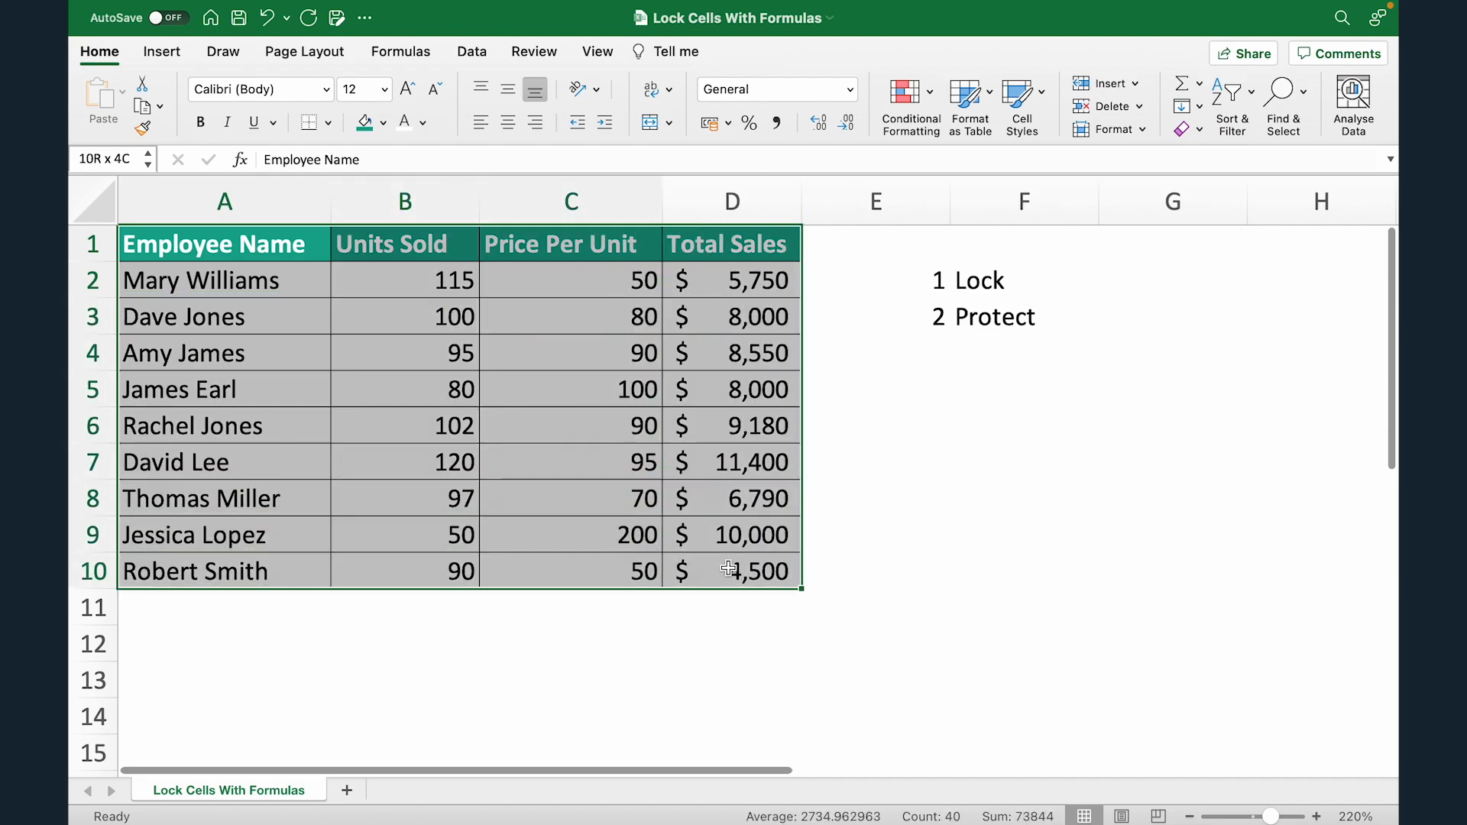
double_click(760, 280)
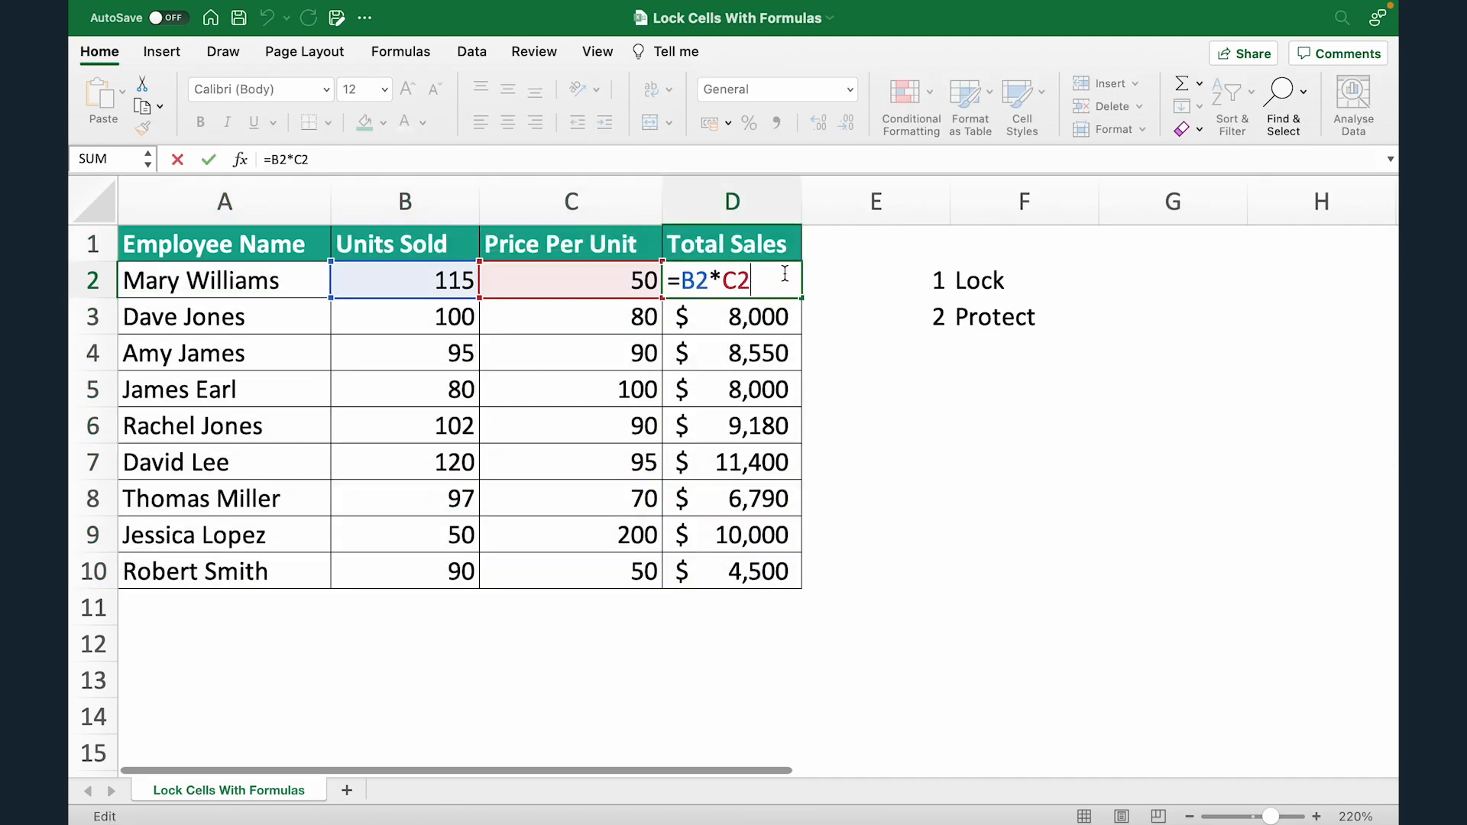
left_click(1084, 278)
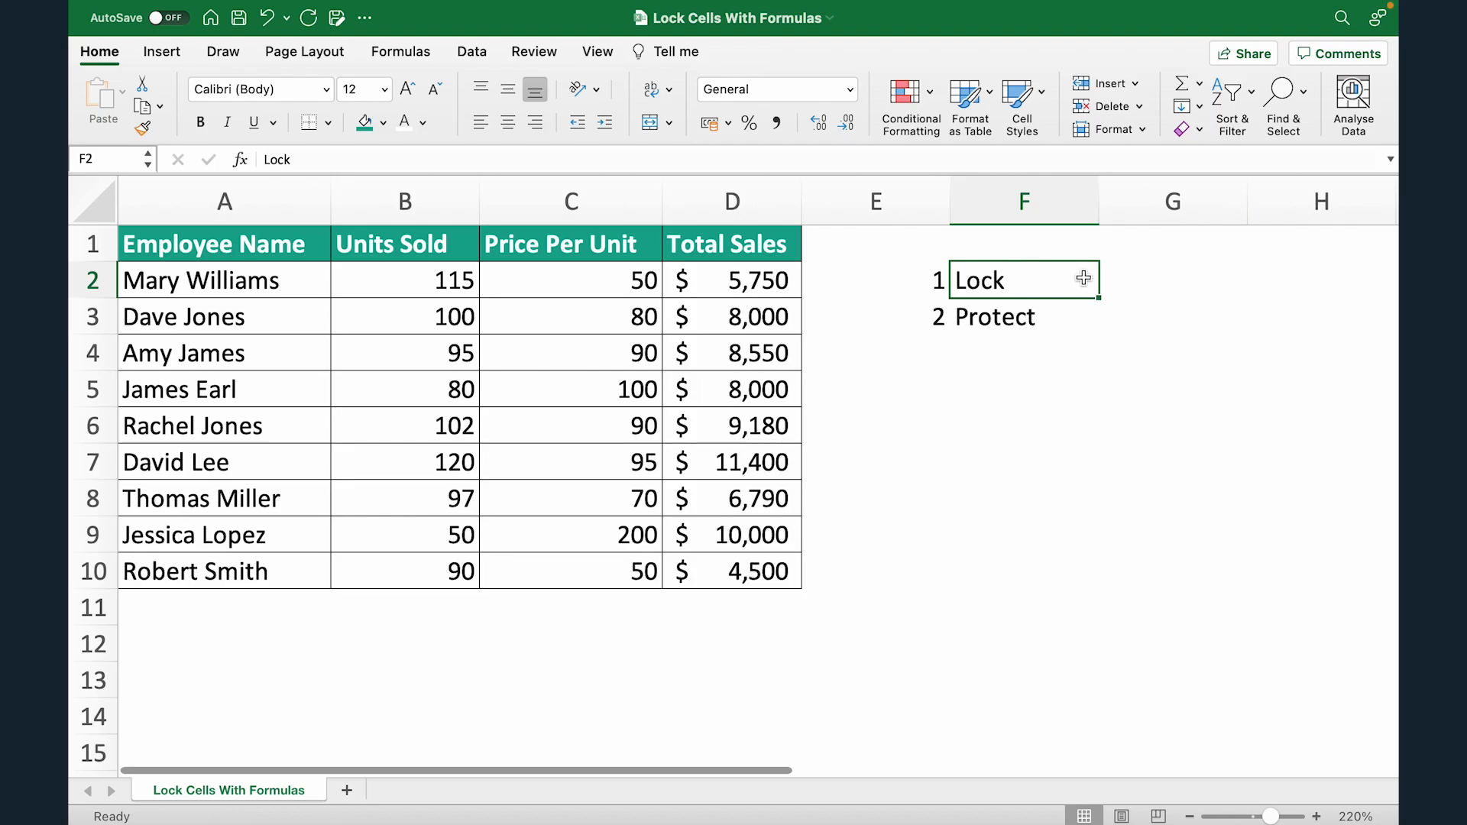
Clear the 1 Lock / 2 Protect notes from E2:F3.
left_click_drag(913, 275, 1008, 315)
key("Delete")
left_click(831, 286)
Select the whole worksheet and review its Format Cells protection settings without changes.
key("super+a")
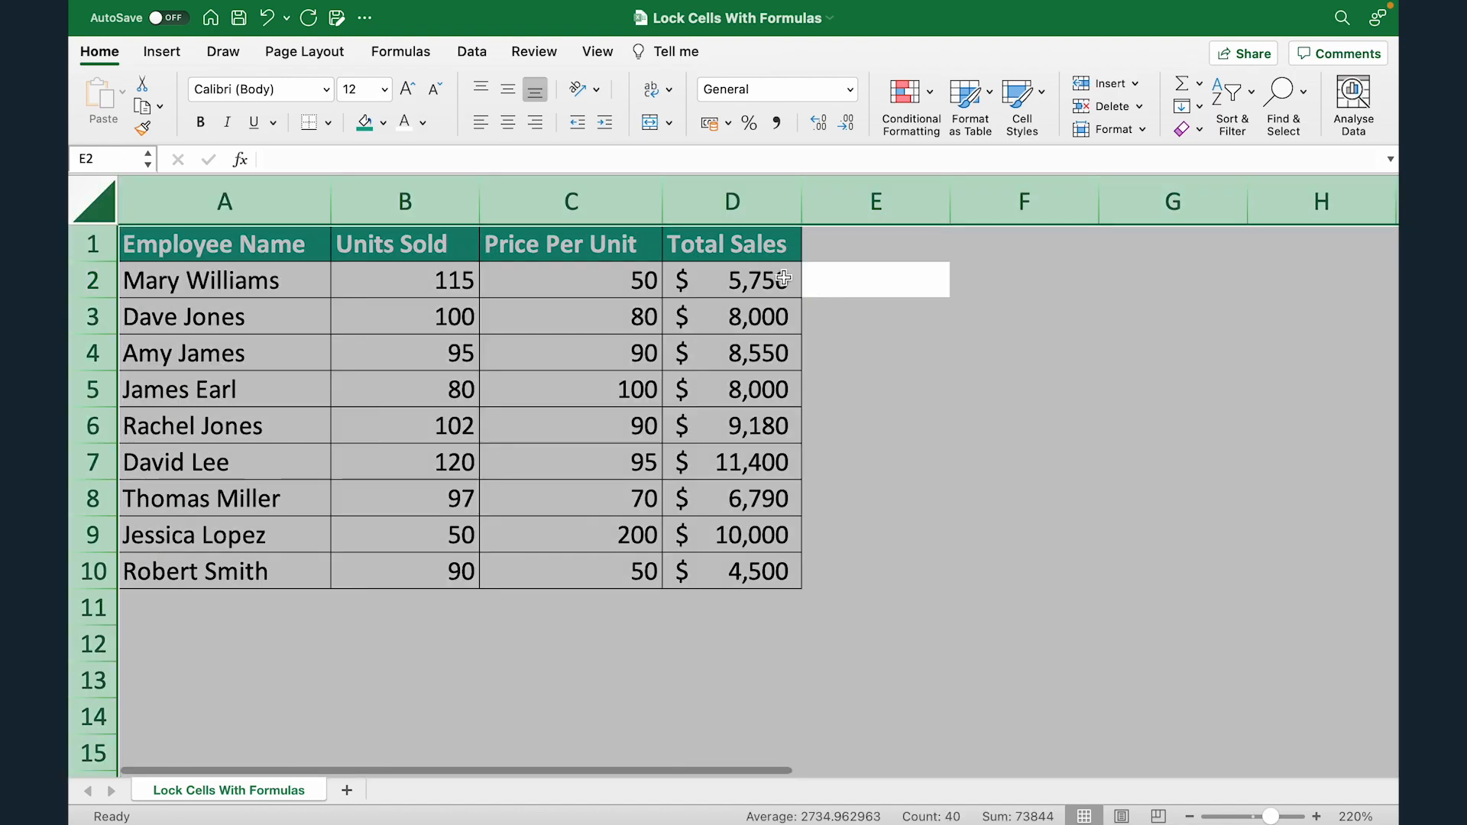
left_click(783, 279)
key("super+a")
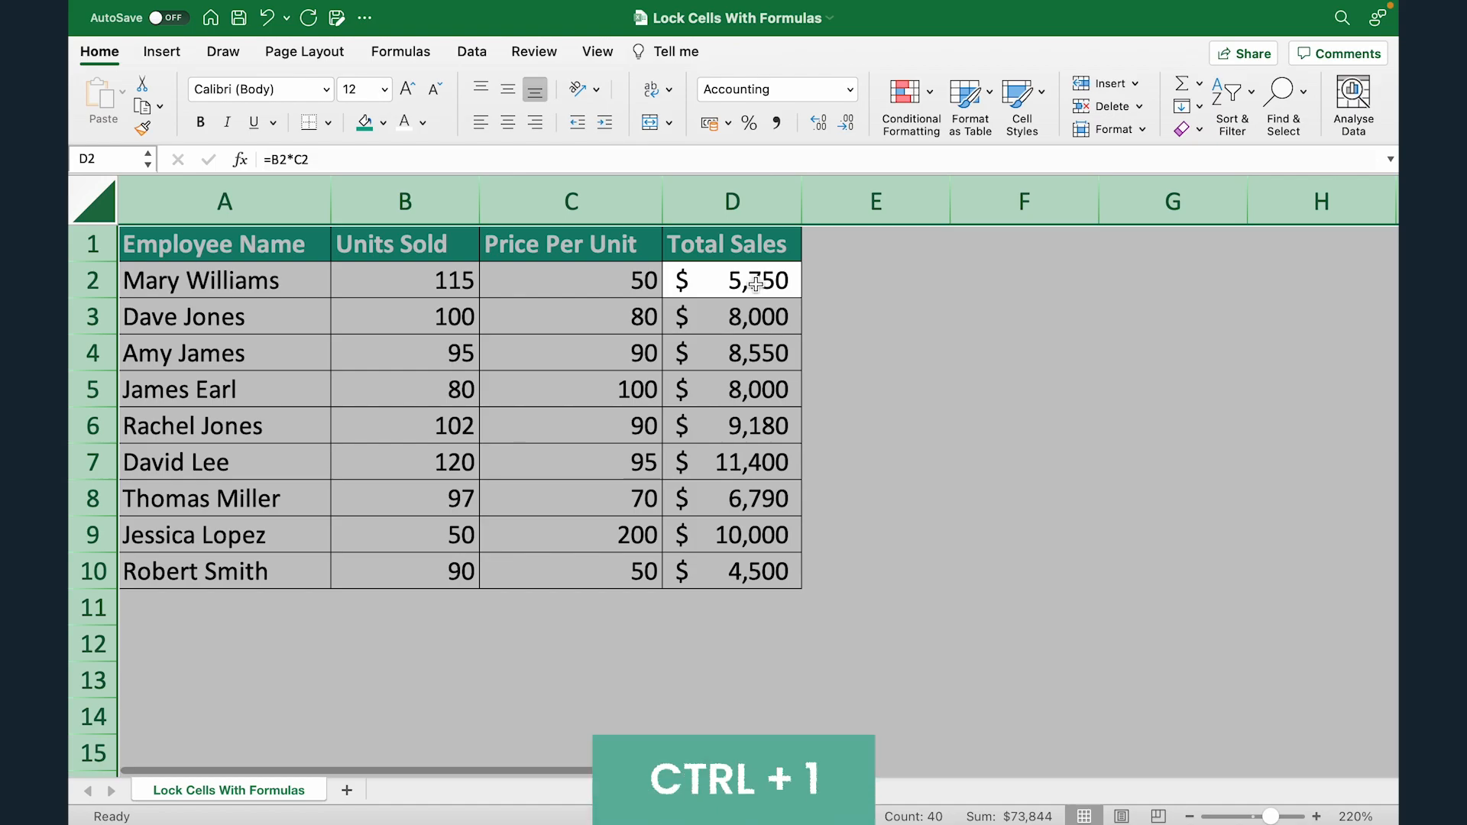
key("ctrl+1")
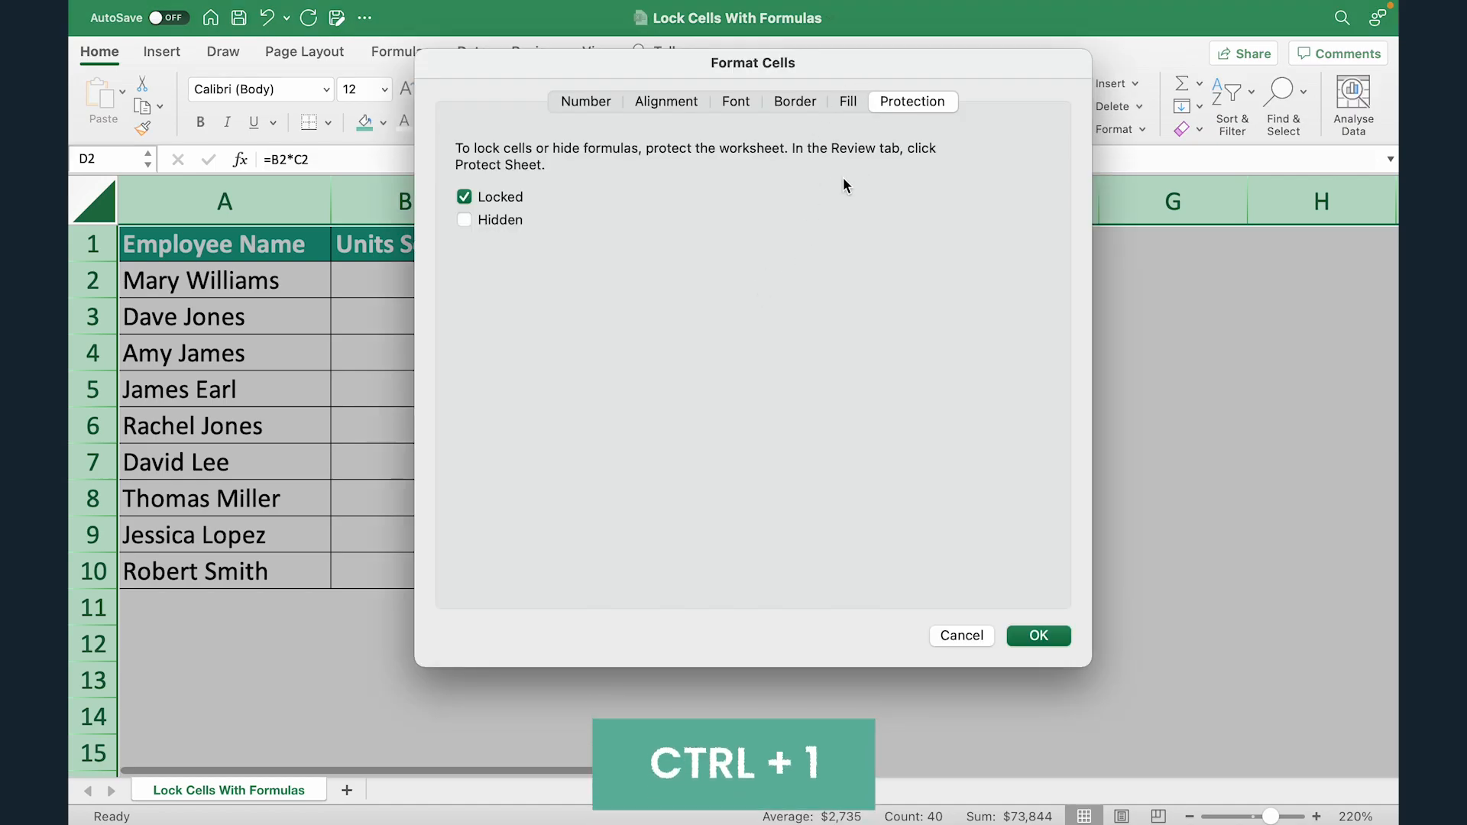
left_click(949, 635)
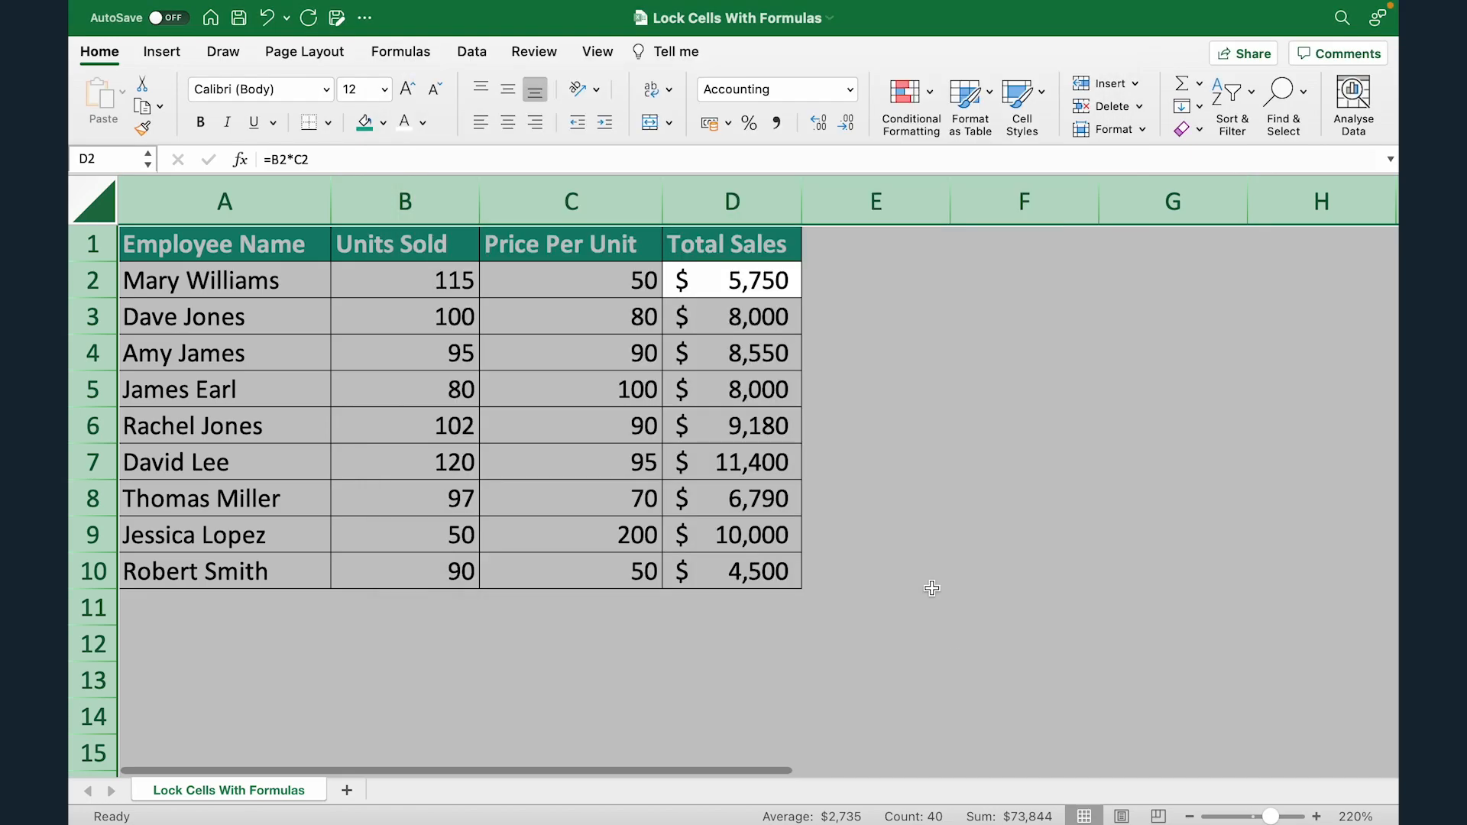
right_click(726, 289)
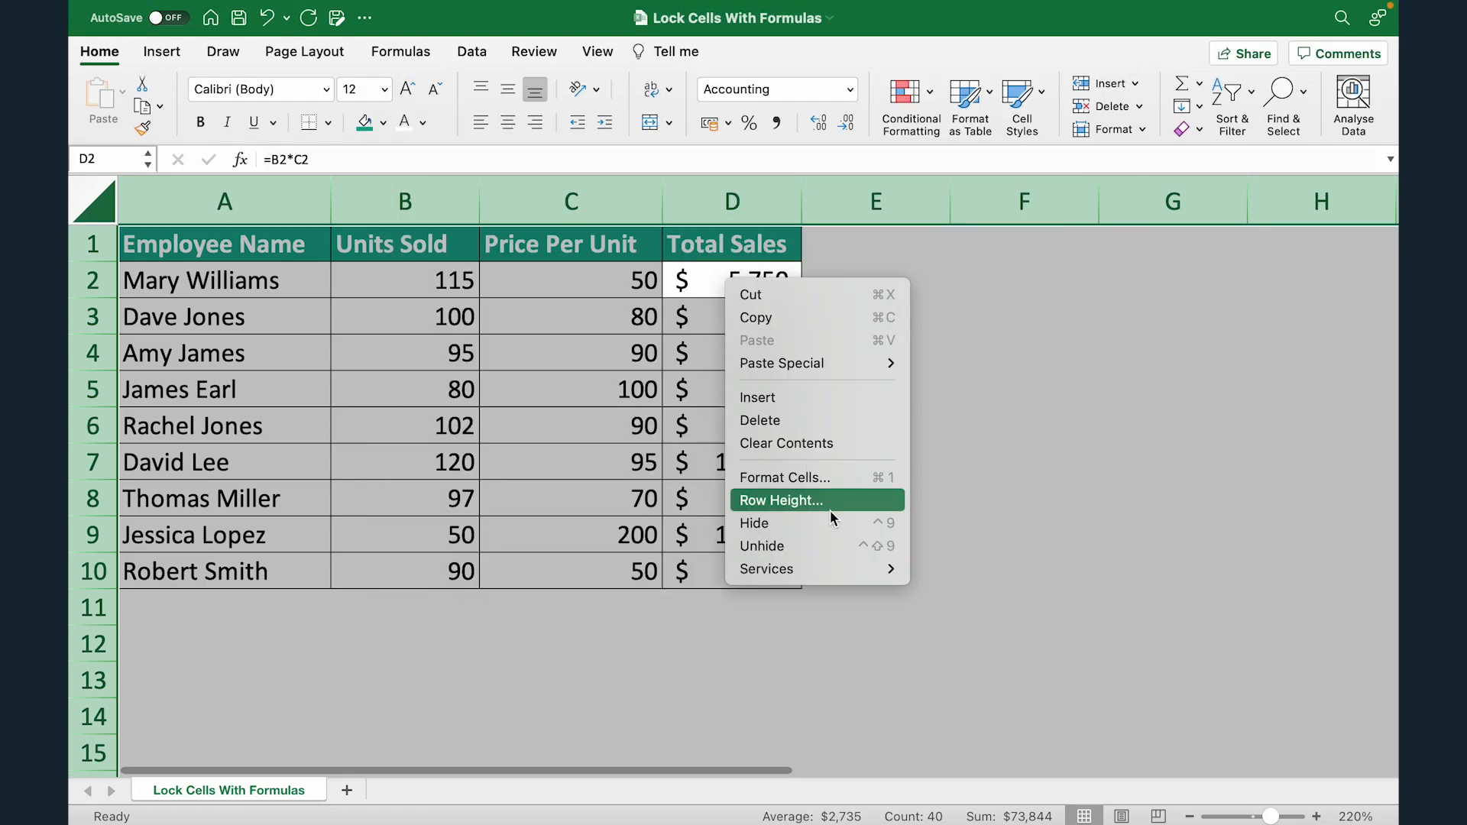
left_click(814, 479)
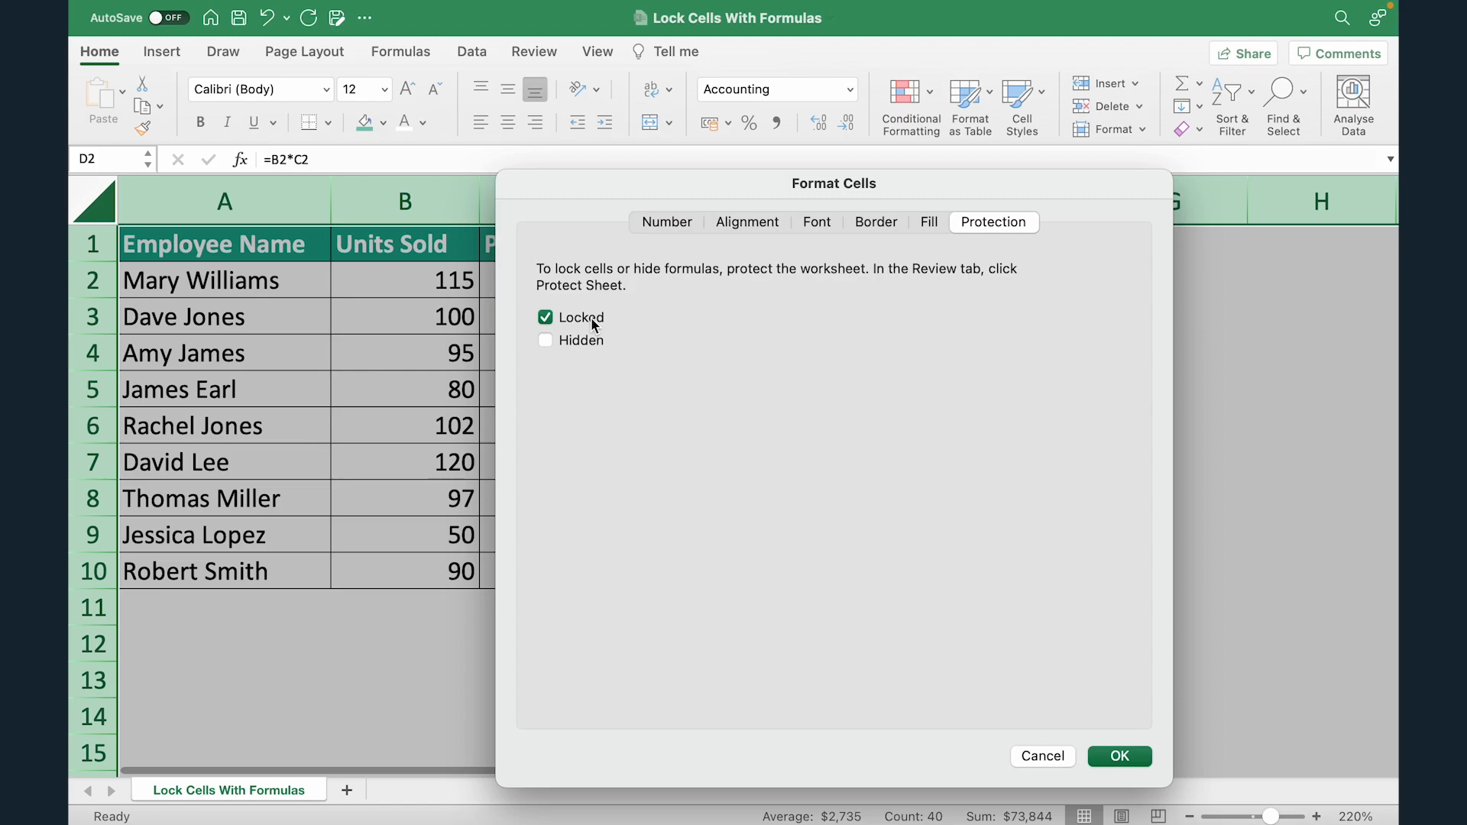
left_click(1120, 756)
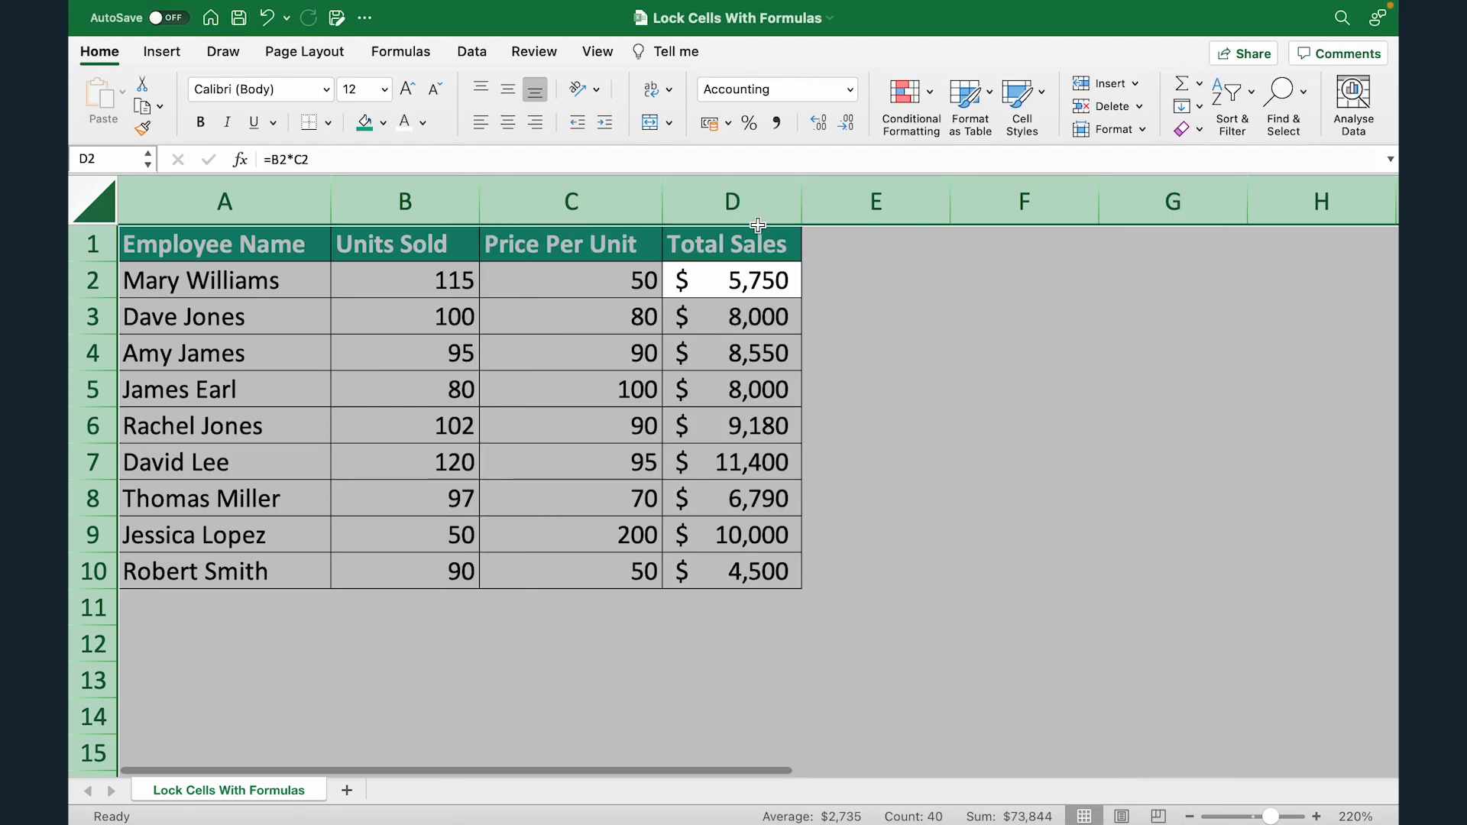
Protect the sheet with a confirmed password, allowing only selection of locked and unlocked cells.
left_click(554, 54)
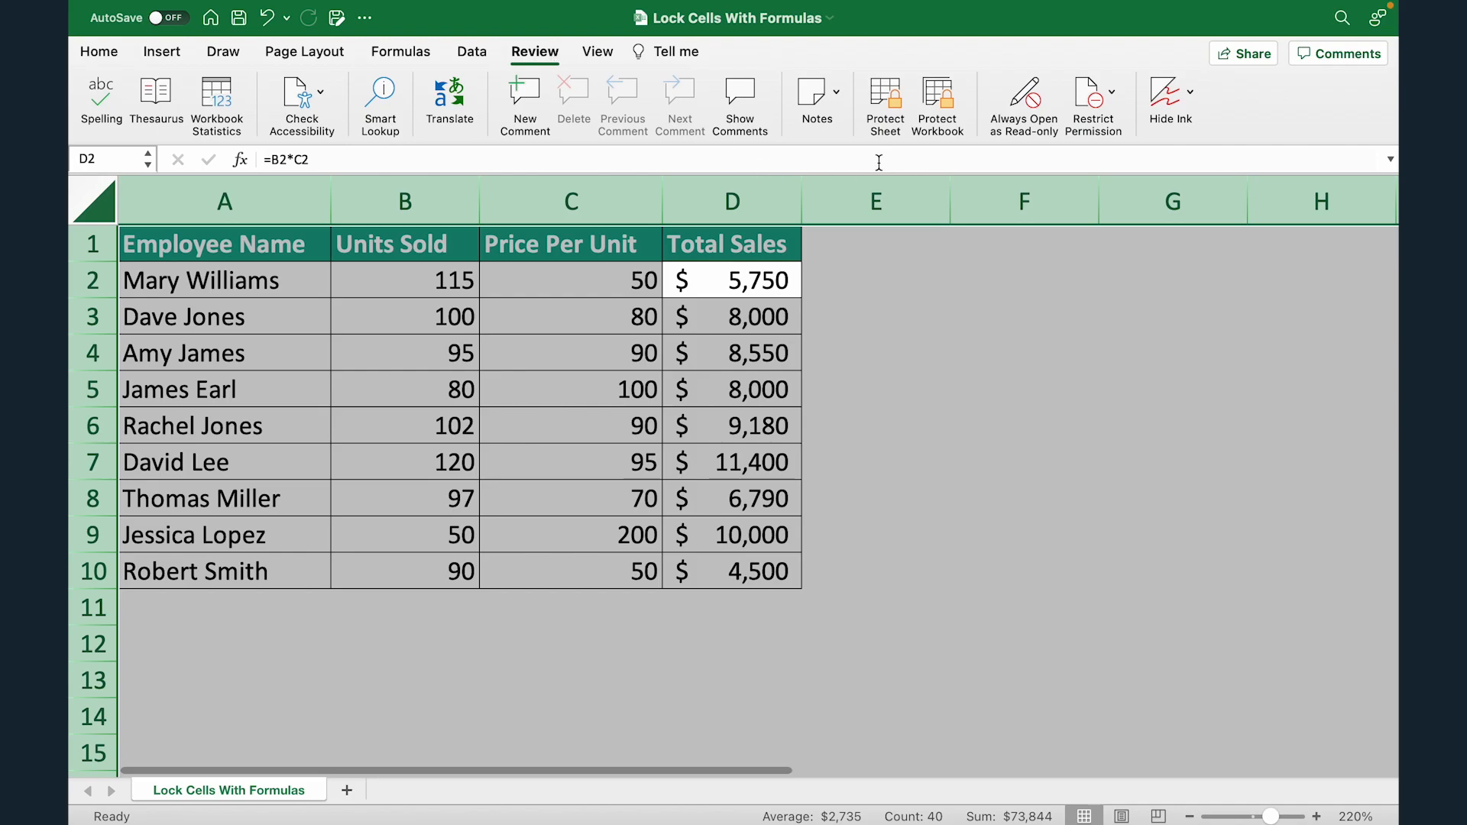
left_click(873, 107)
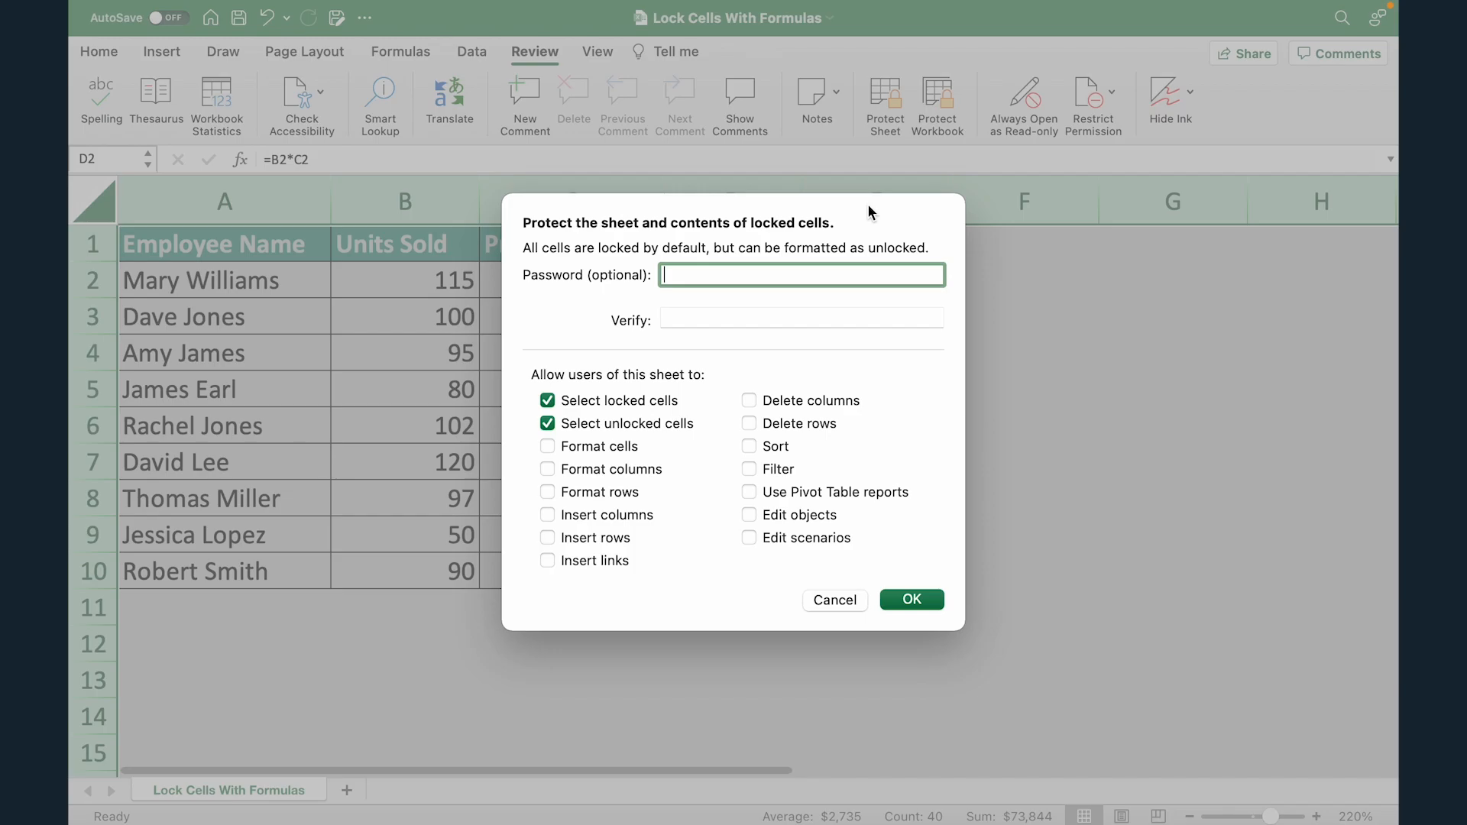
type("1234")
left_click(719, 316)
type("1234")
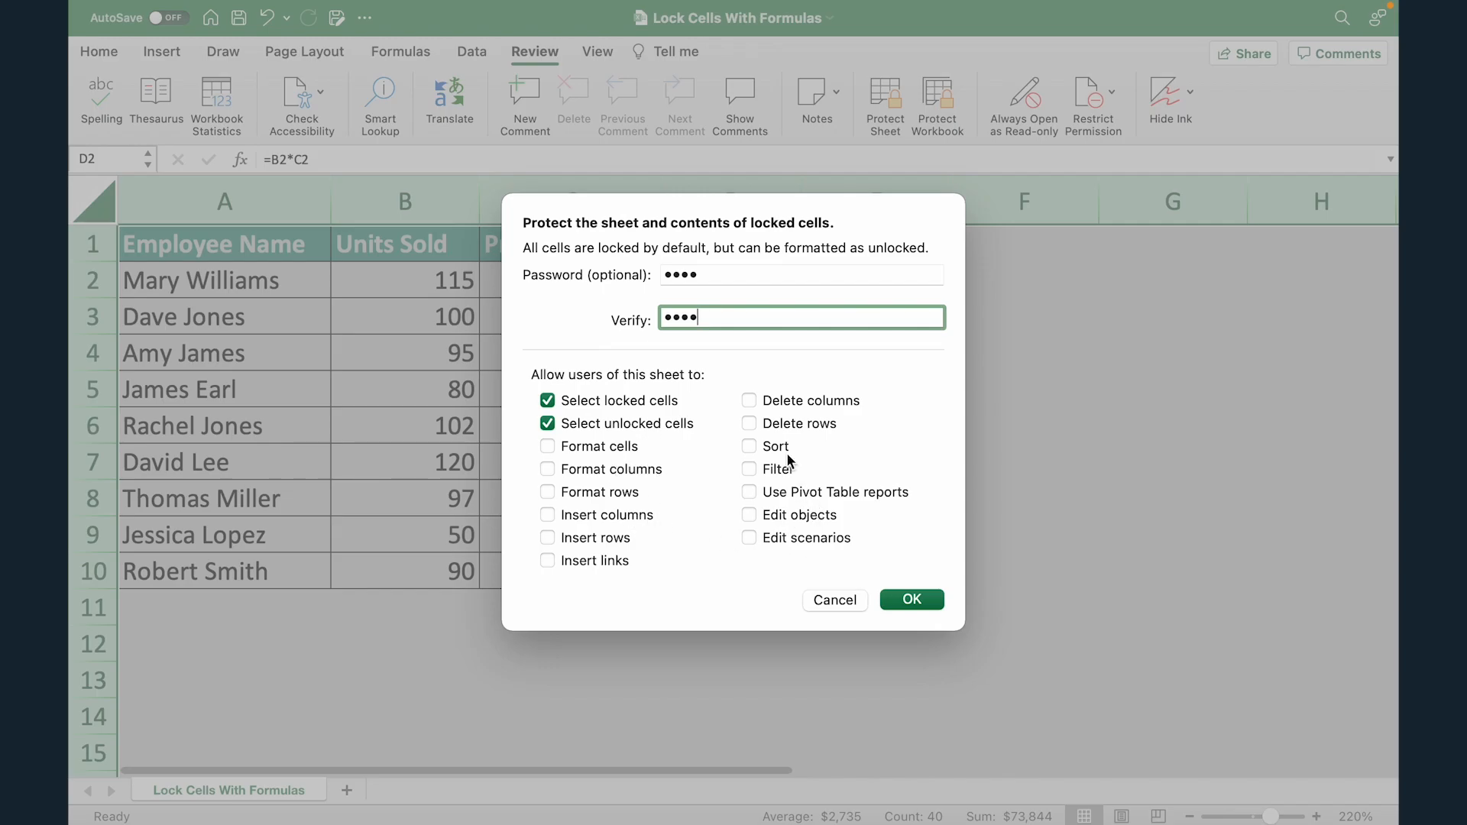
left_click(910, 599)
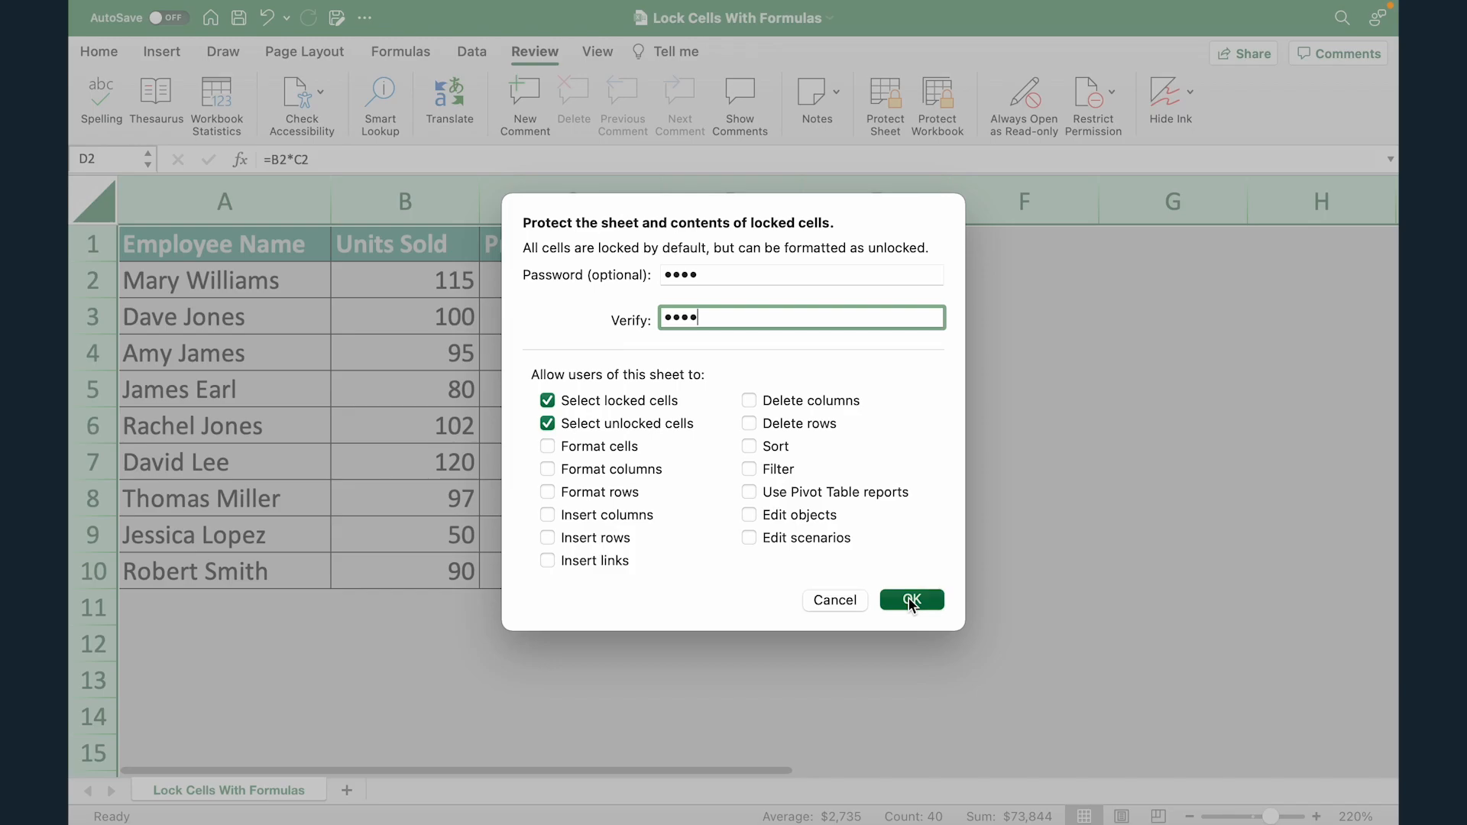
left_click(882, 293)
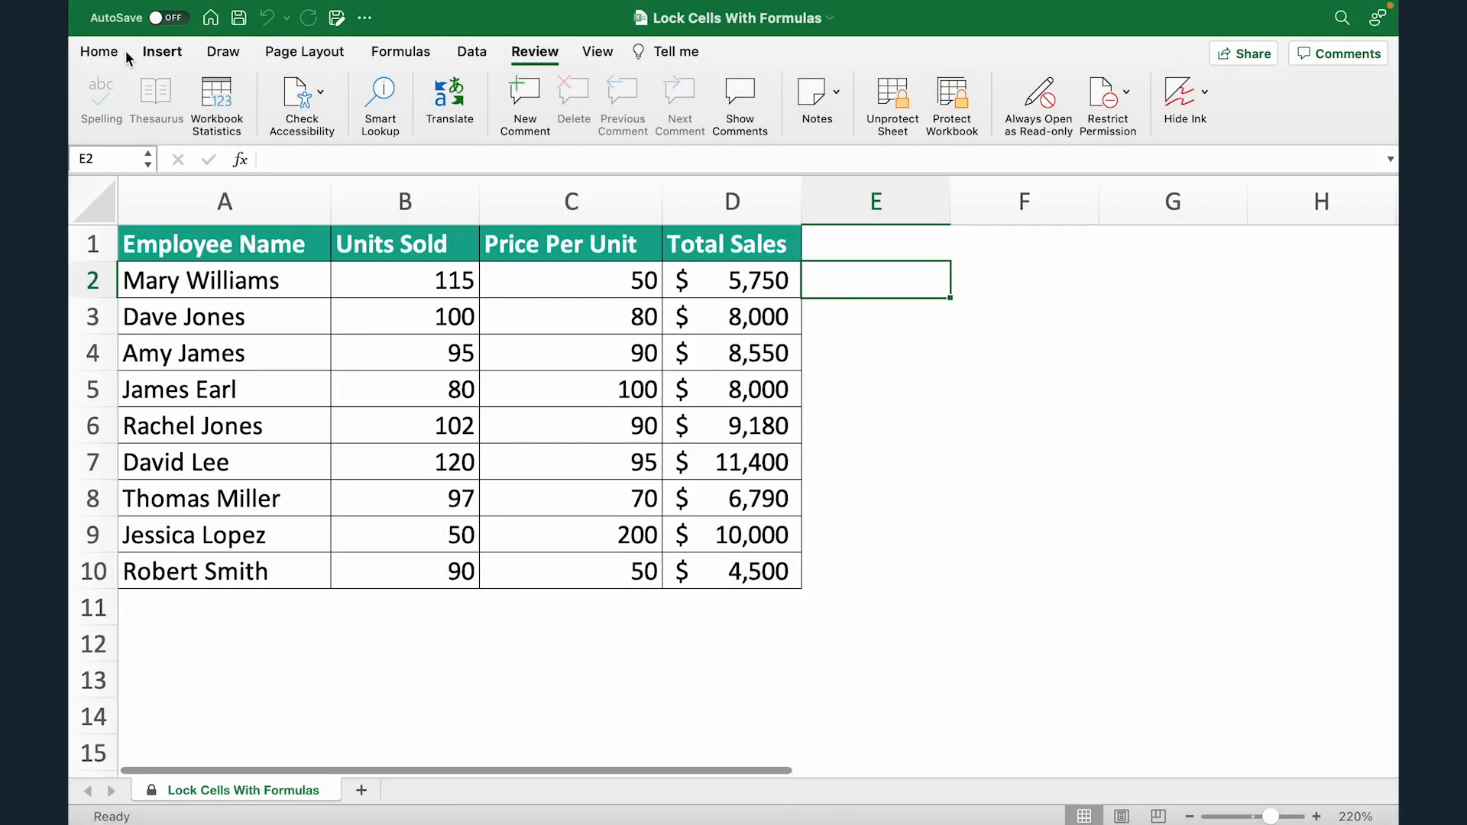
left_click(100, 51)
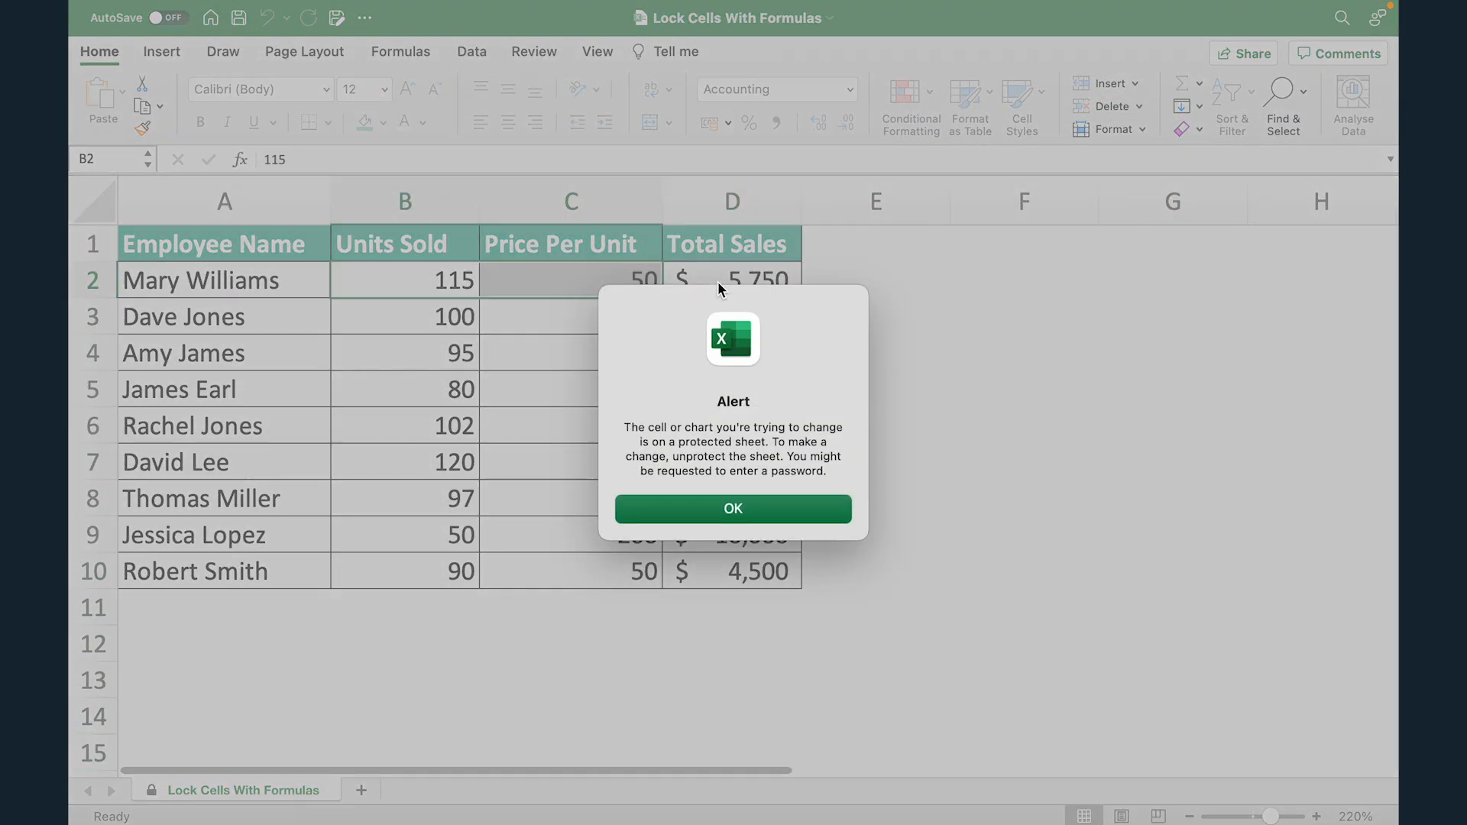
left_click(776, 515)
double_click(406, 281)
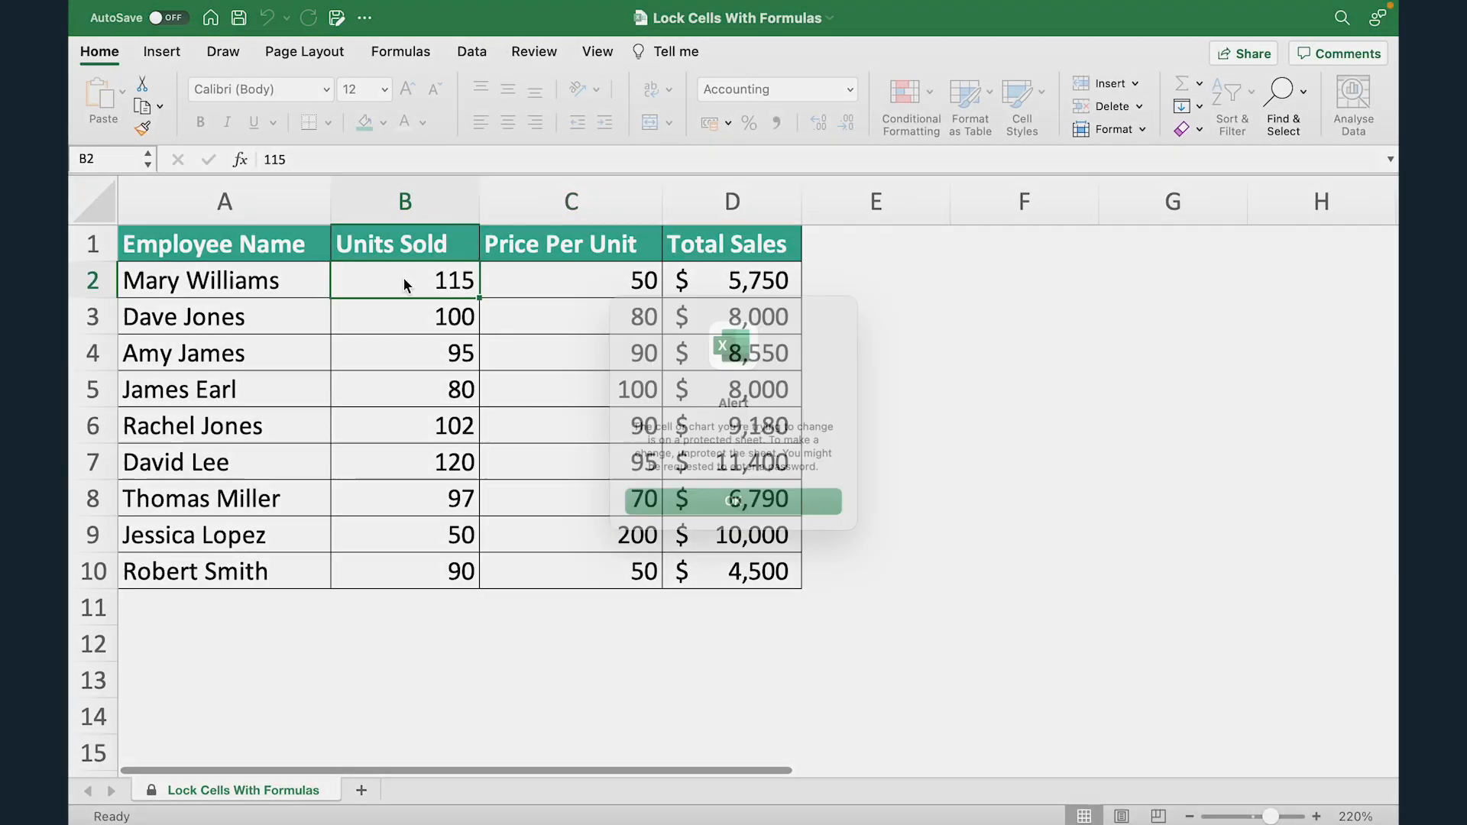
left_click(722, 507)
left_click_drag(290, 281, 300, 569)
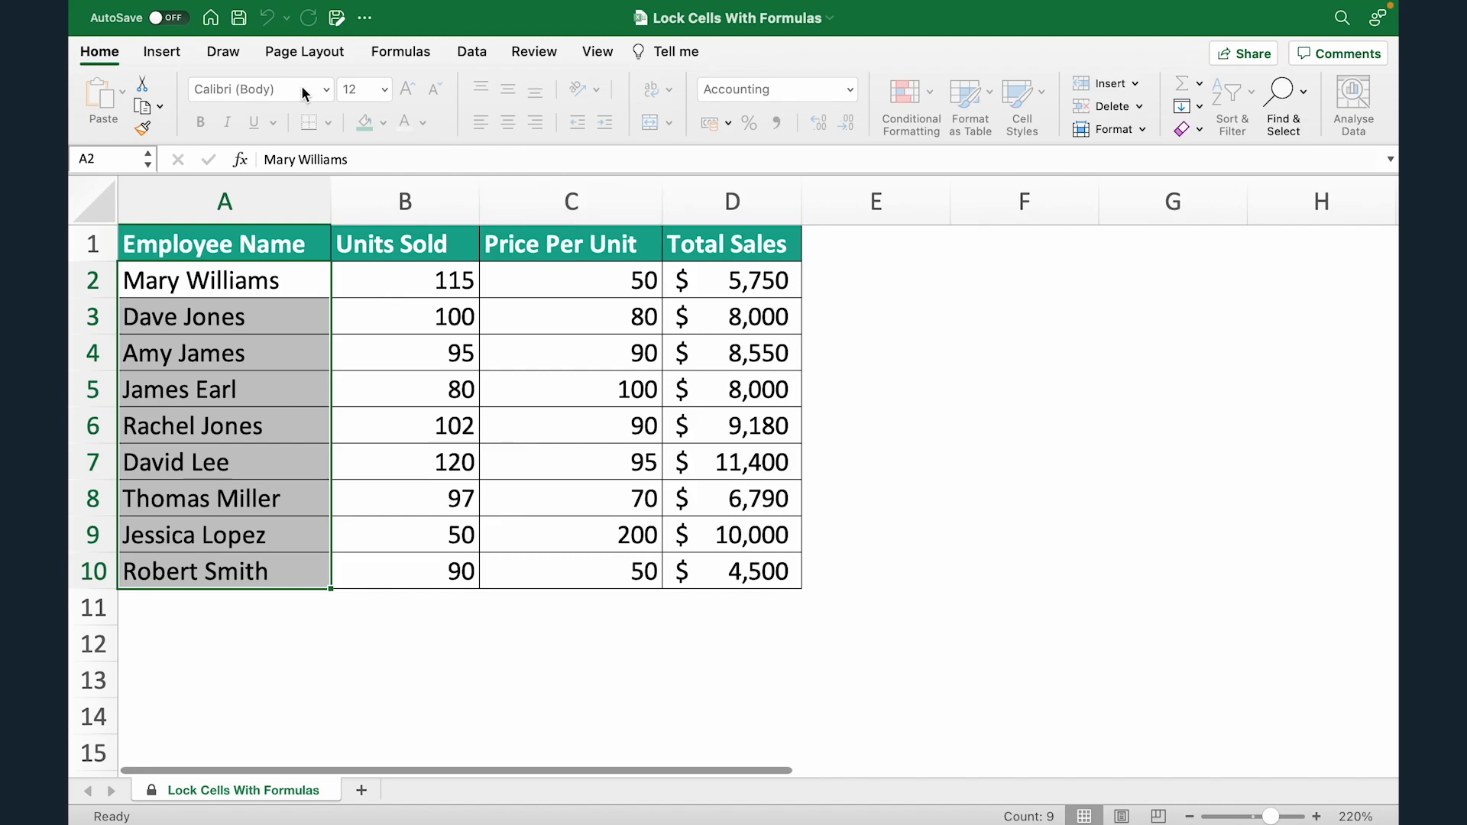
left_click(1142, 107)
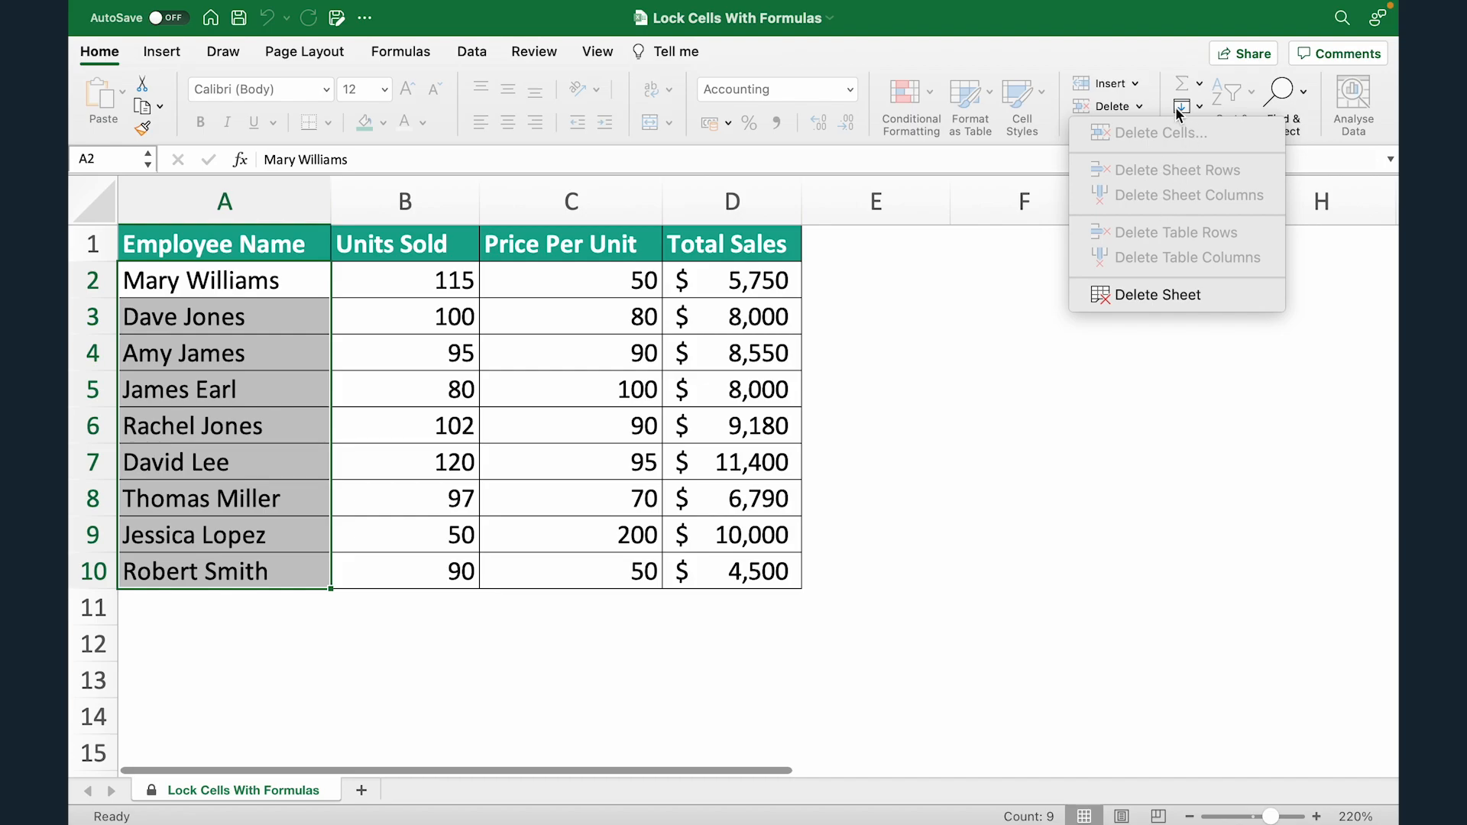
left_click(1146, 63)
left_click(1134, 84)
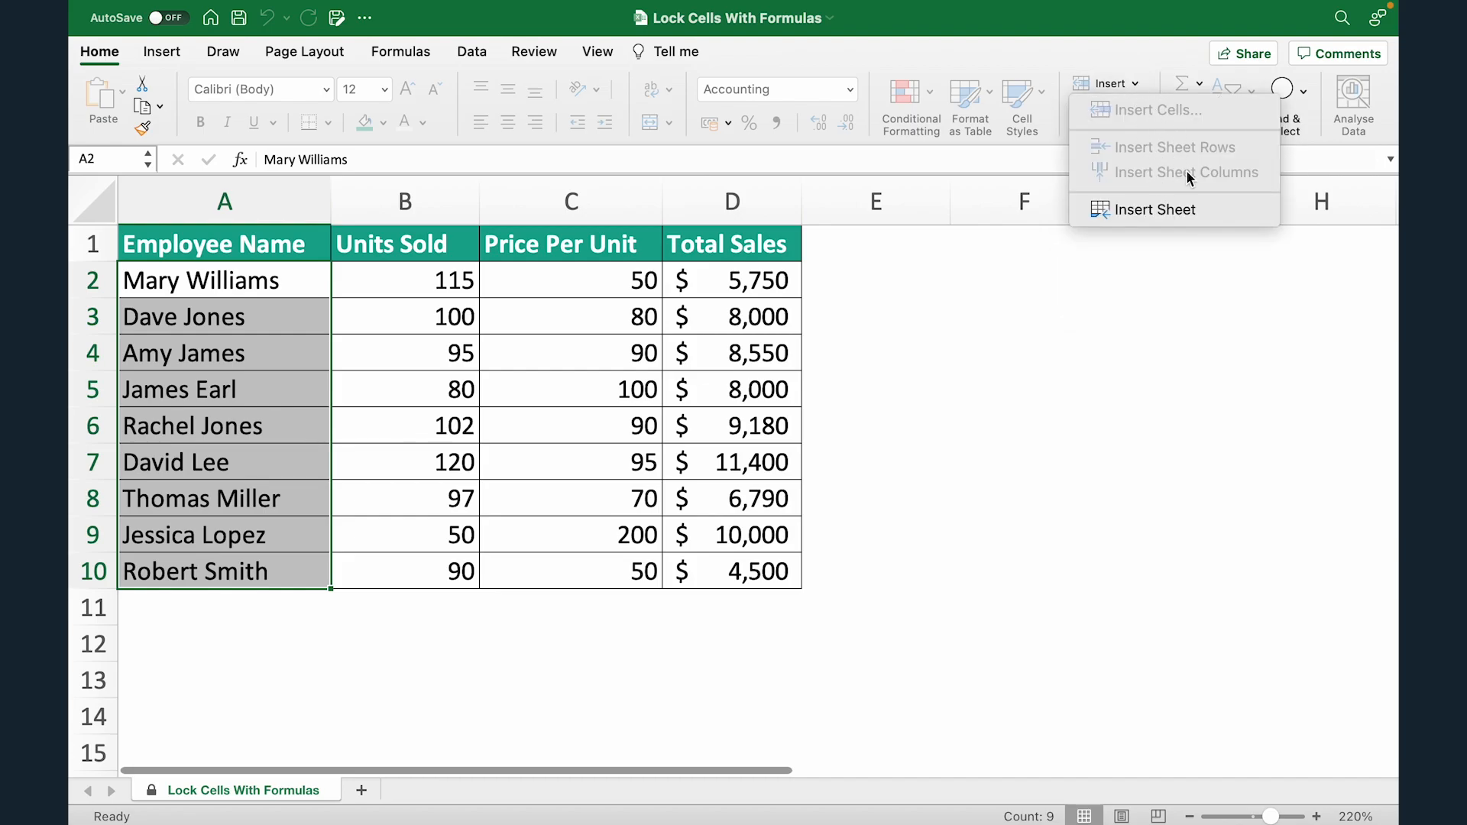
left_click(955, 62)
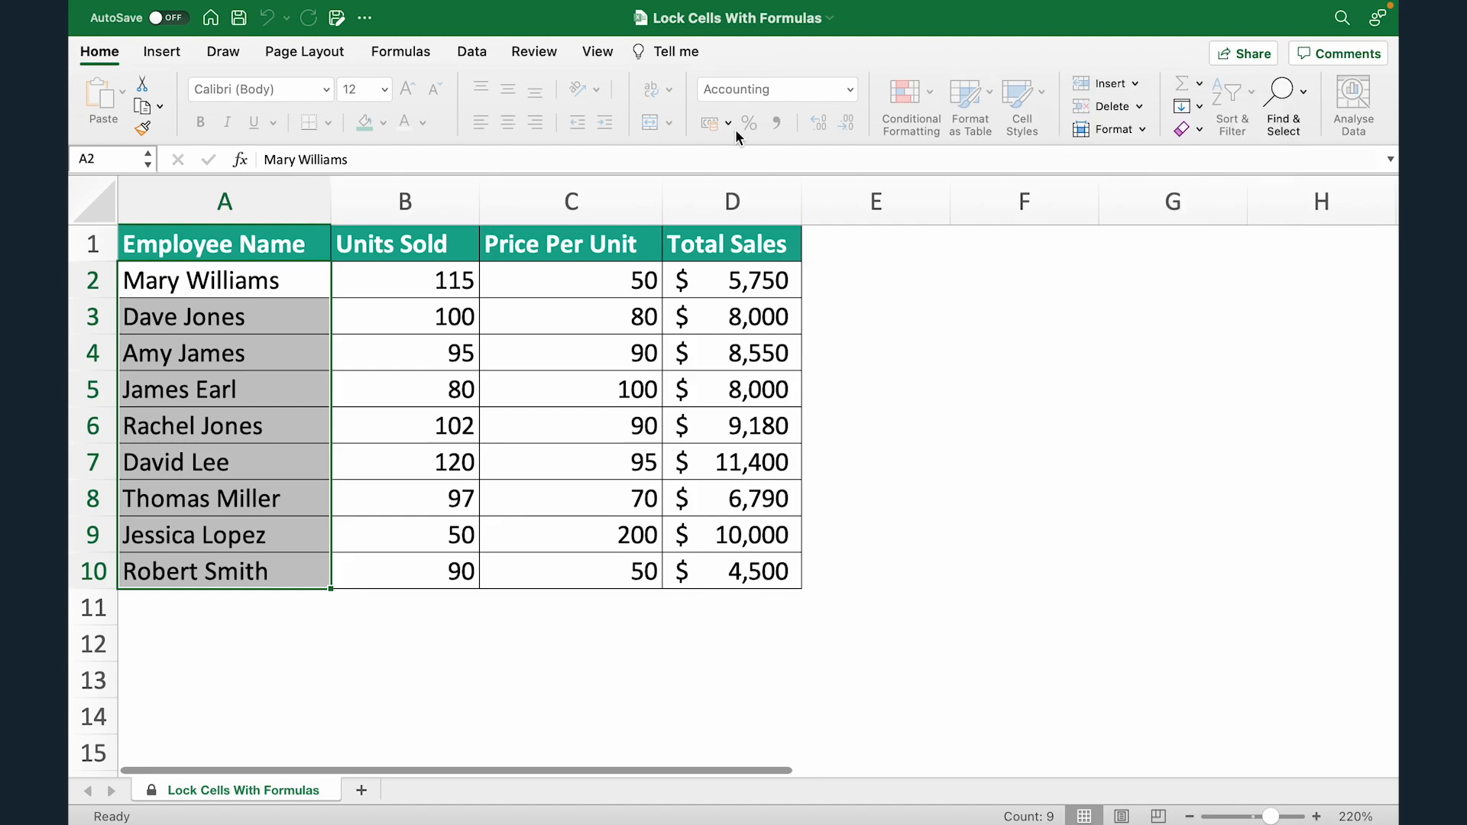
left_click(708, 282)
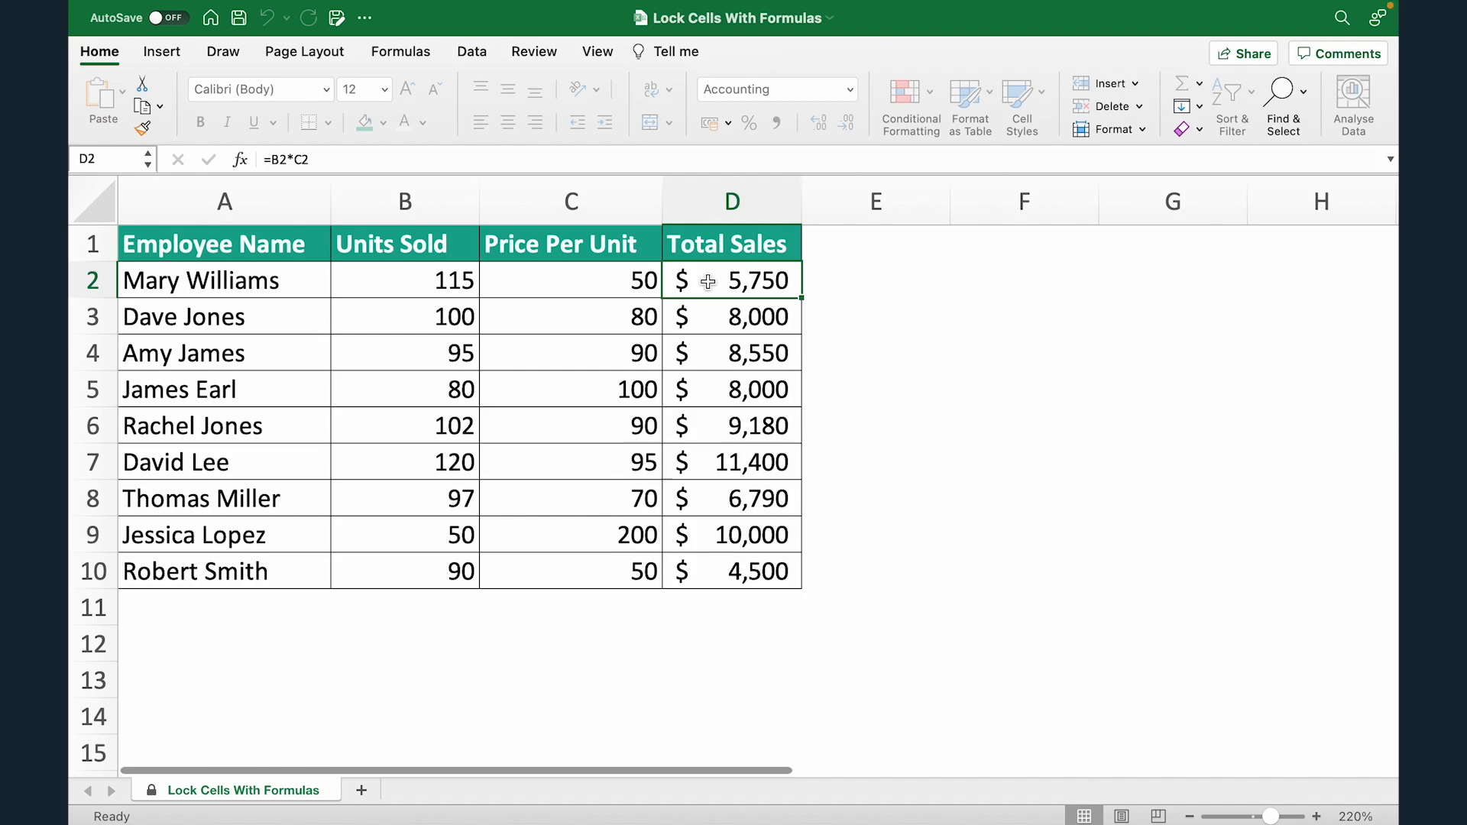
left_click(386, 284)
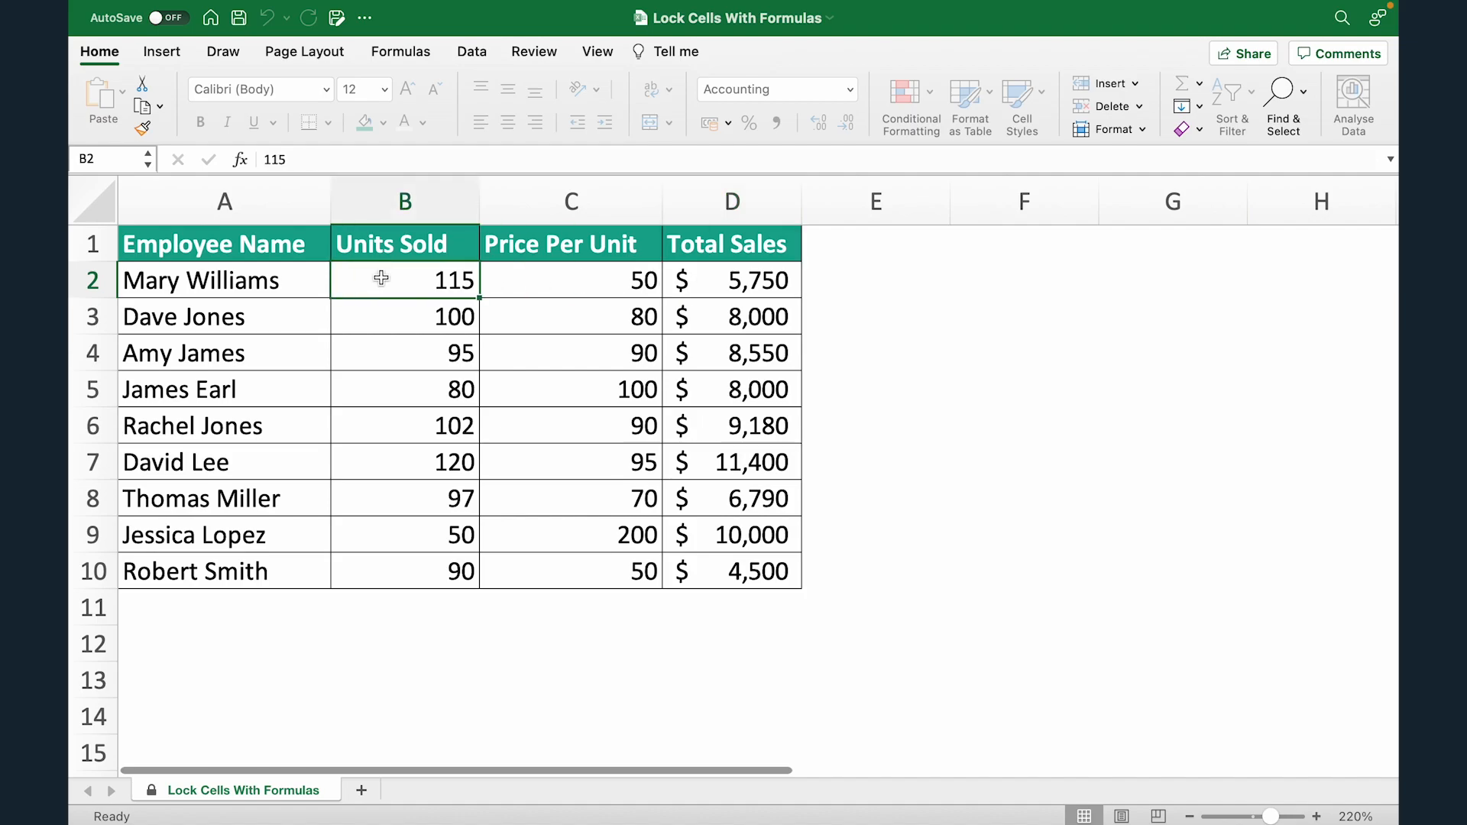
left_click(525, 295)
left_click(290, 284)
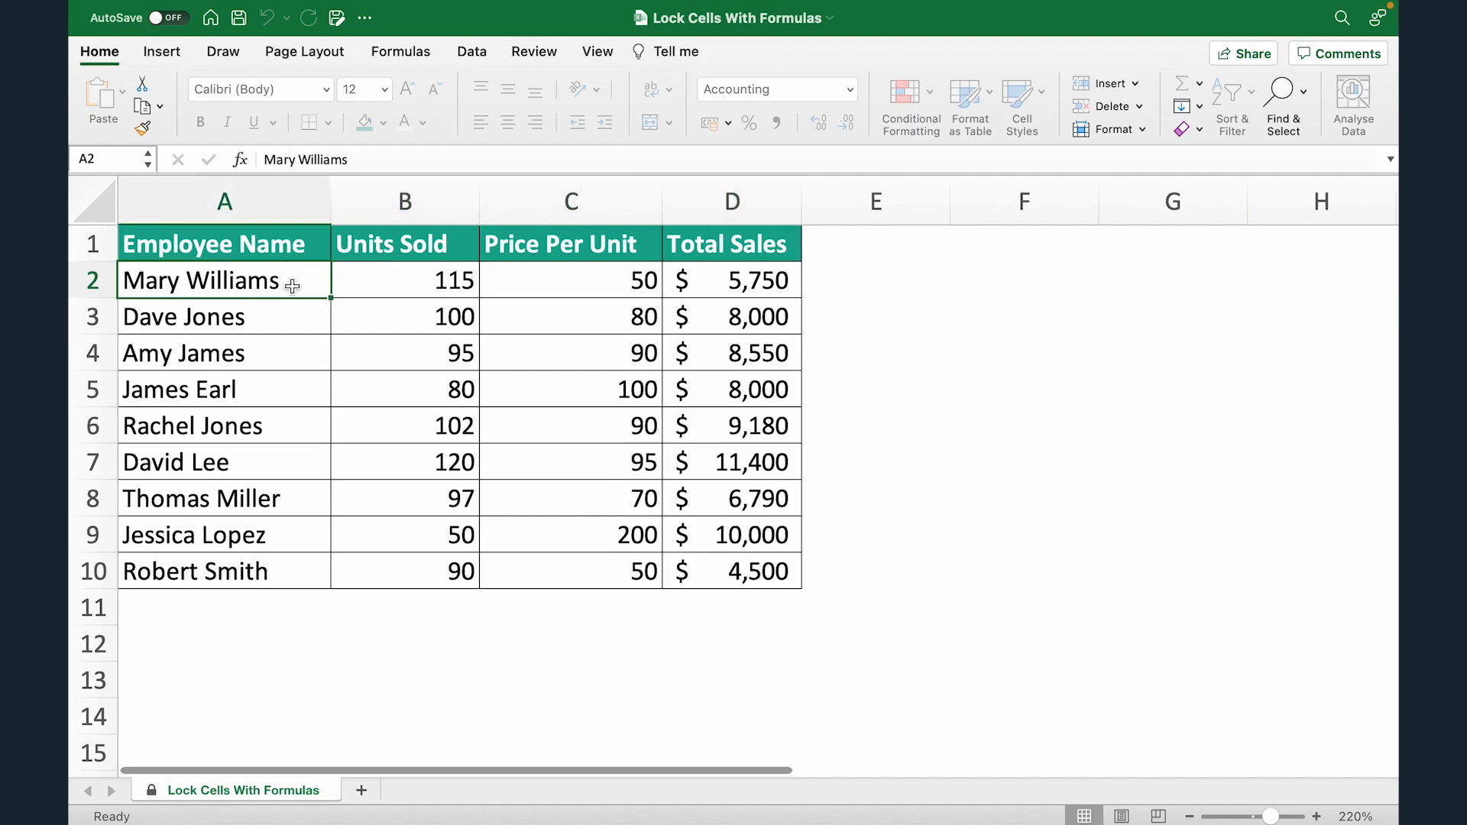
left_click_drag(715, 283, 720, 571)
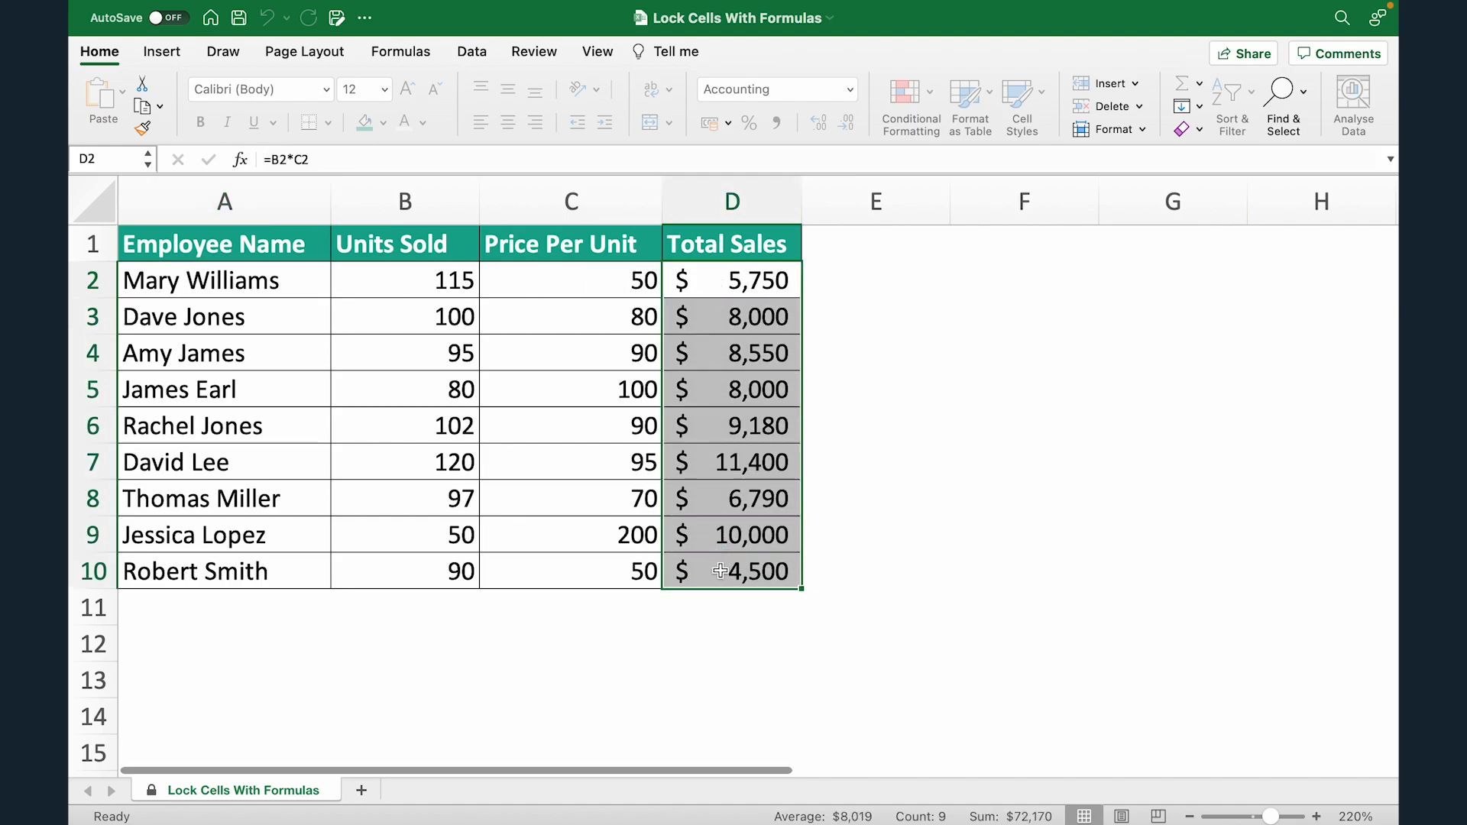
left_click(837, 275)
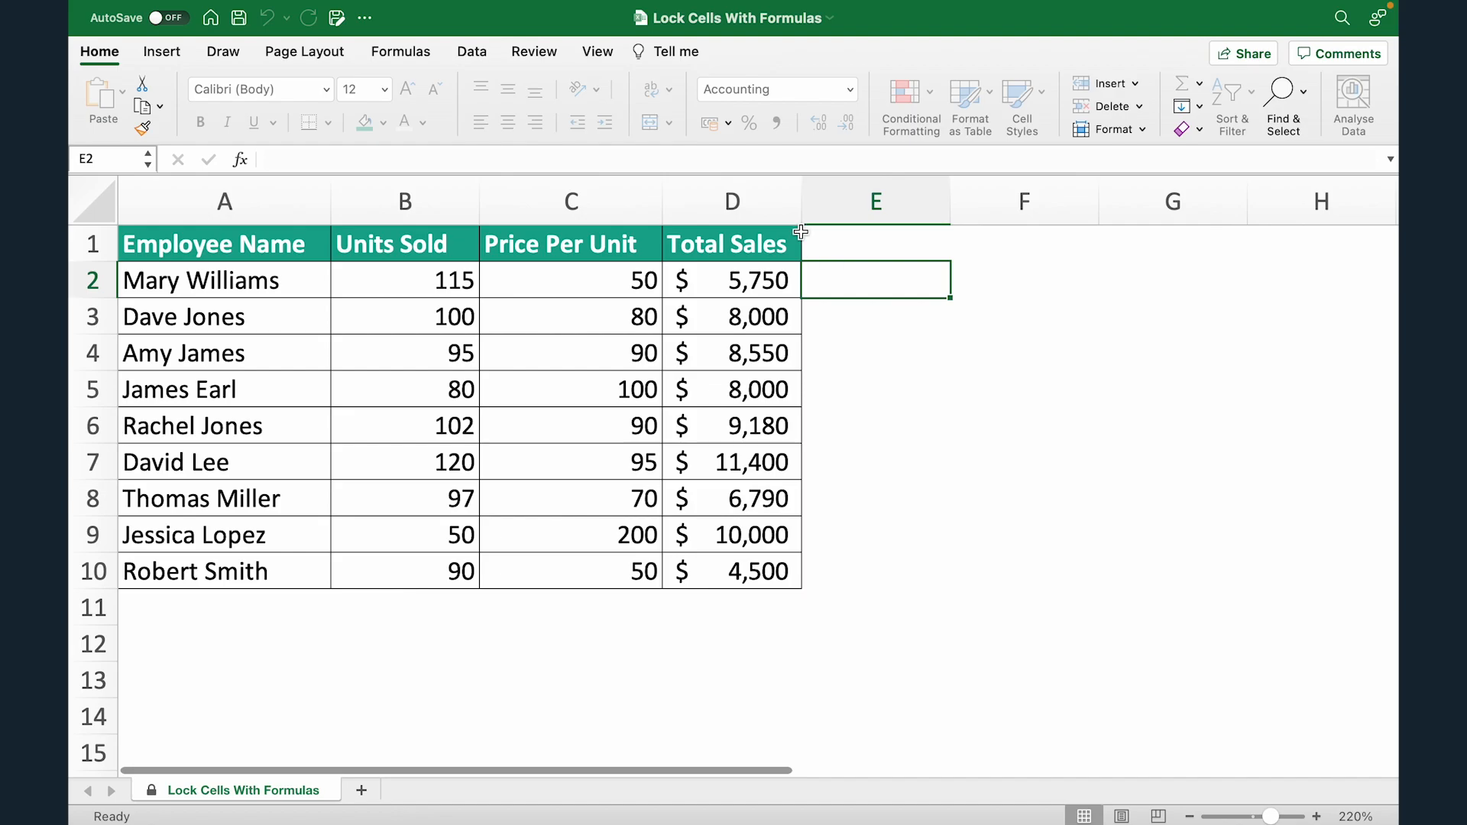
Unprotect the sales sheet from the Review tab by entering its password.
left_click(534, 52)
left_click(892, 98)
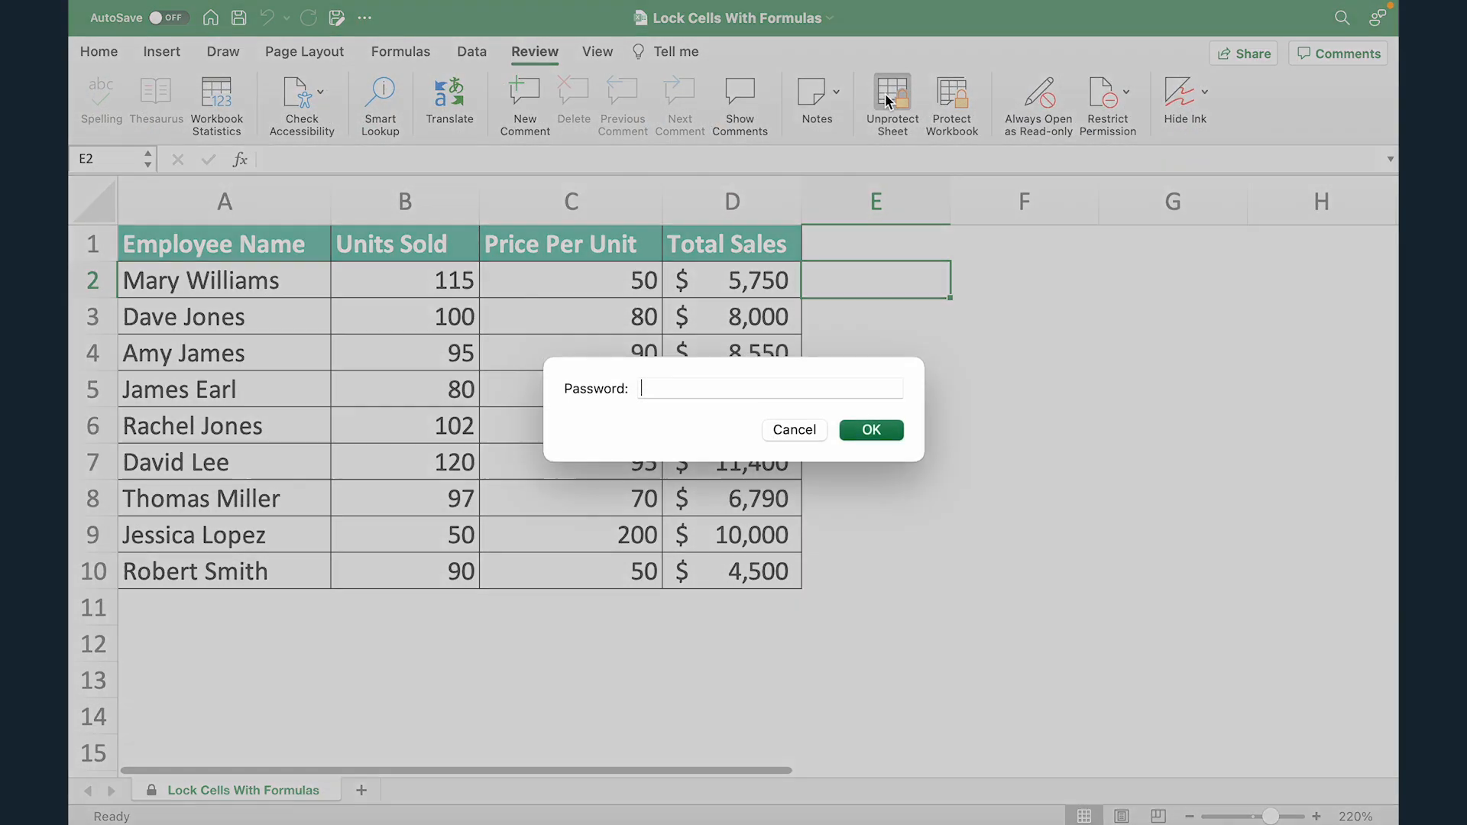
type("1234")
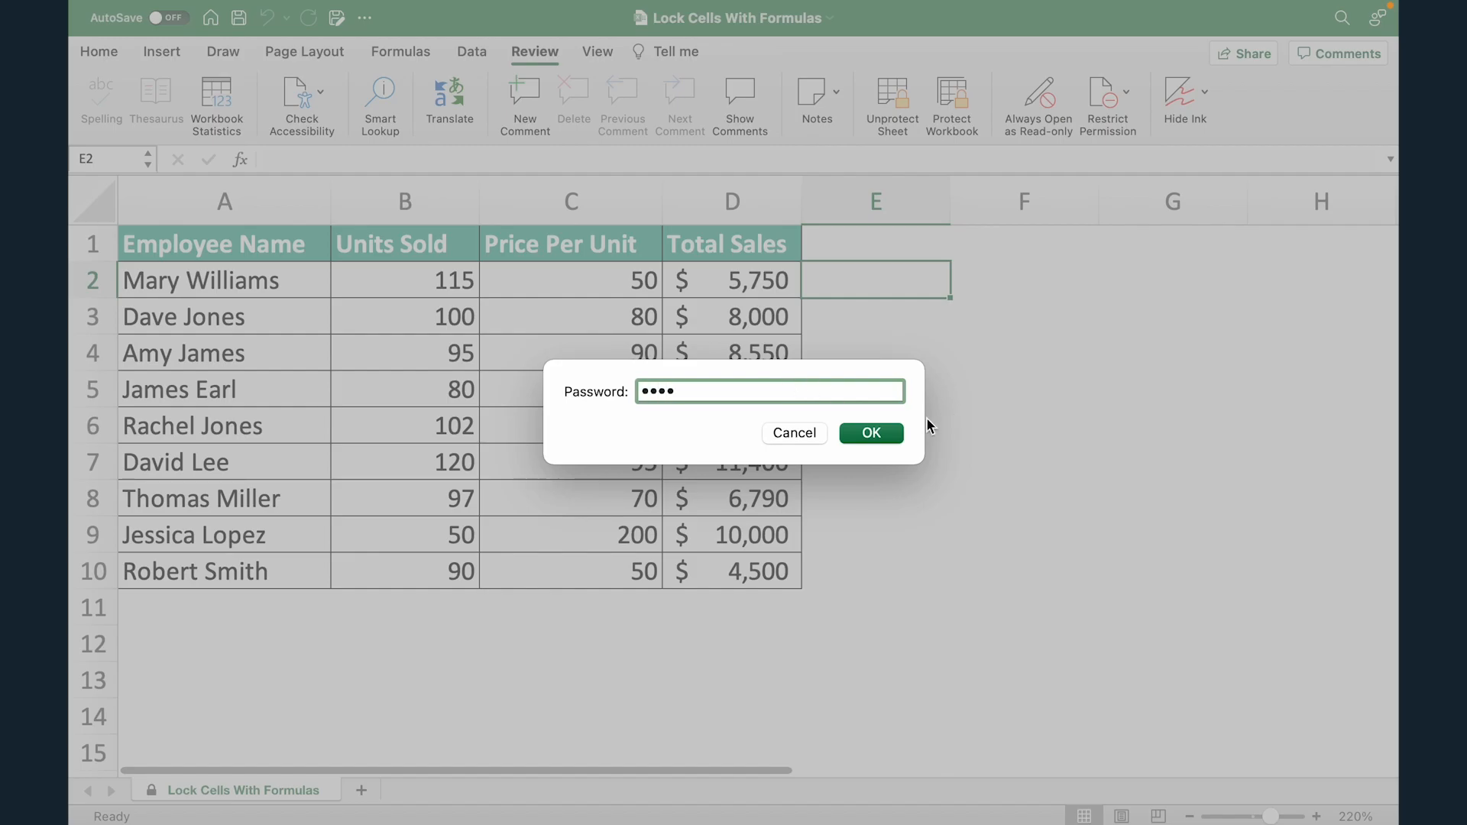
left_click(880, 434)
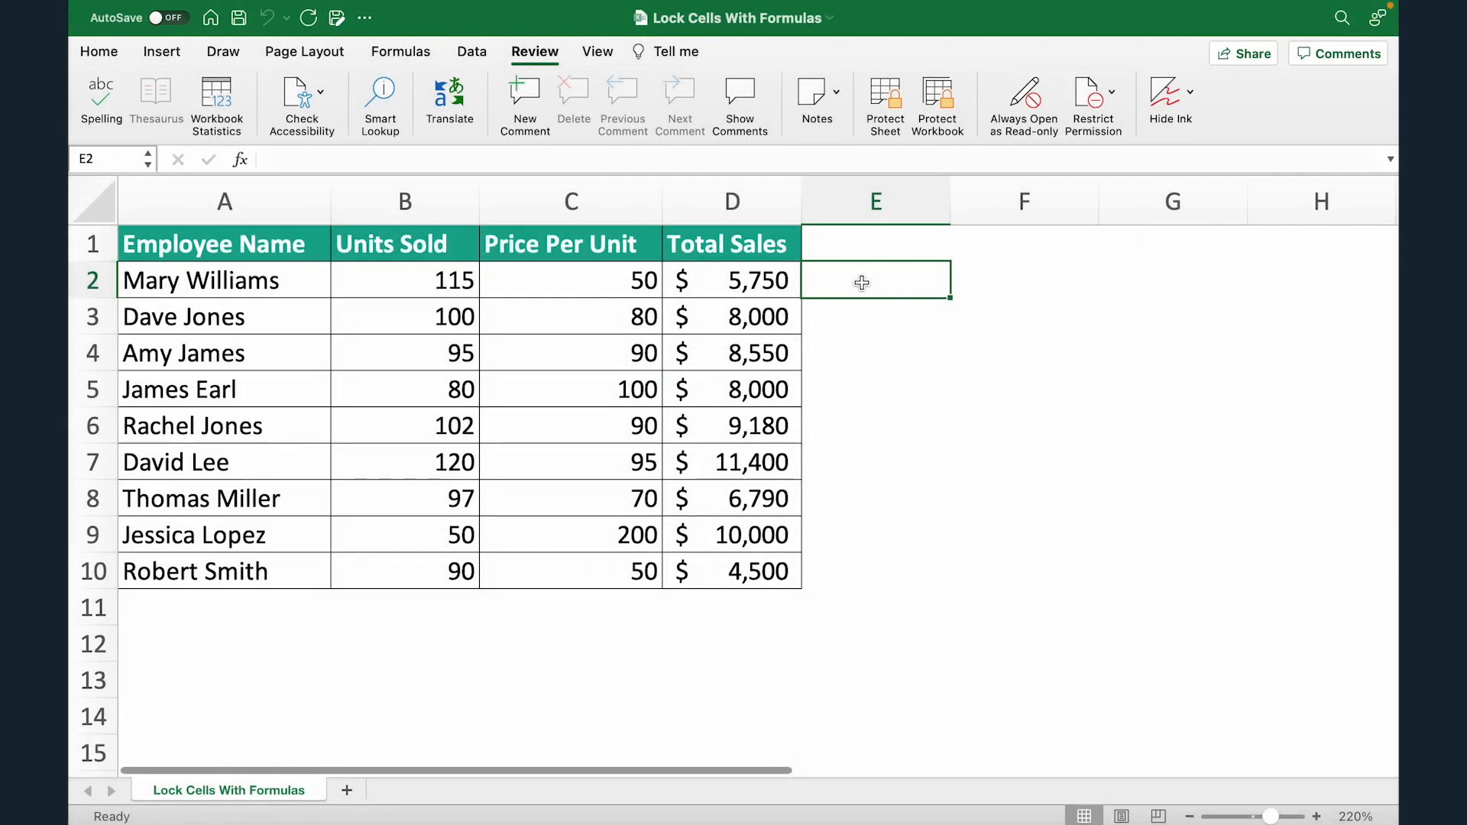
Select all cells and clear the Locked option in Format Cells protection.
left_click(730, 279)
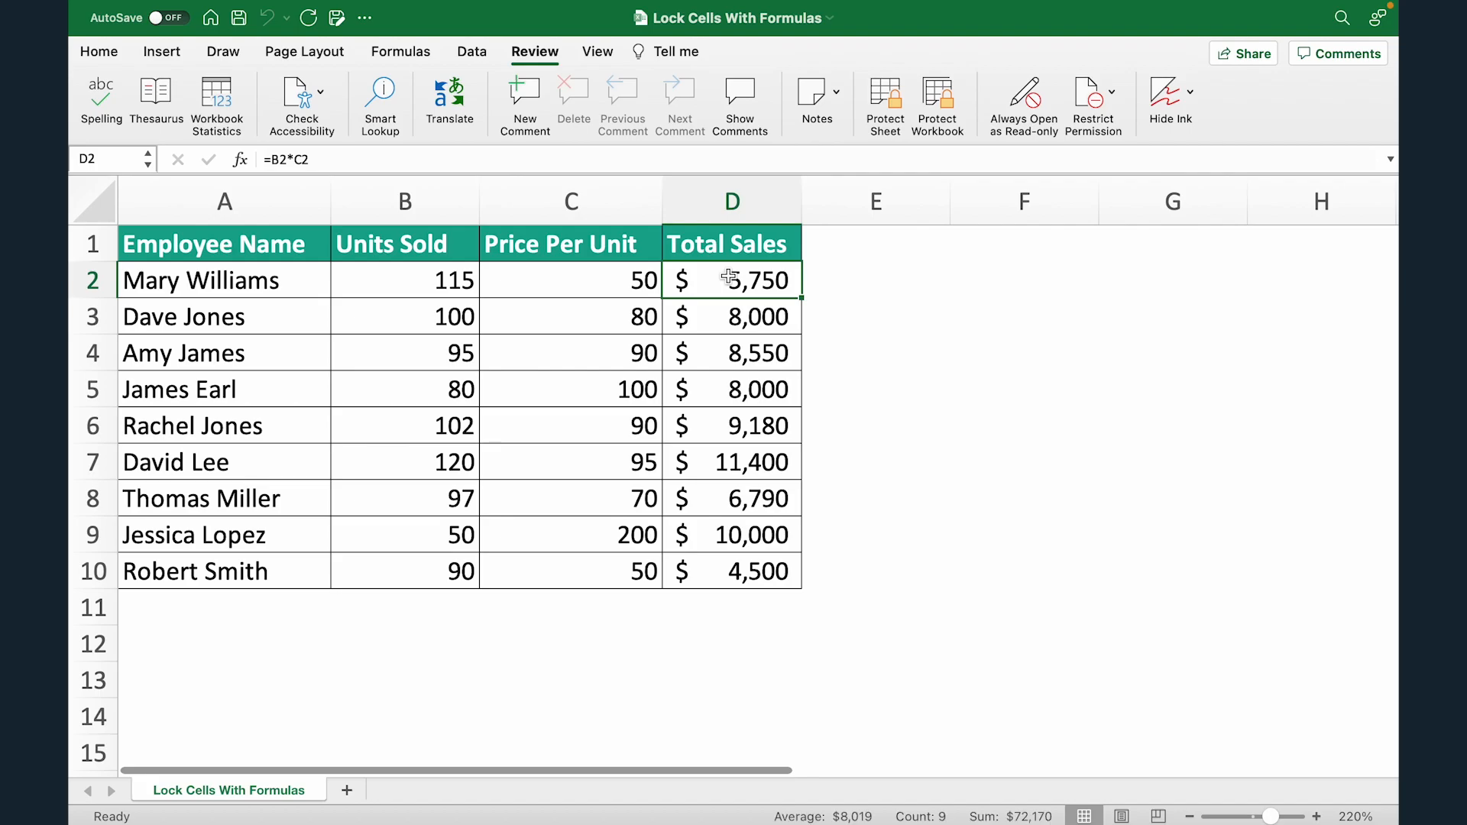
key("ctrl+shift+Down")
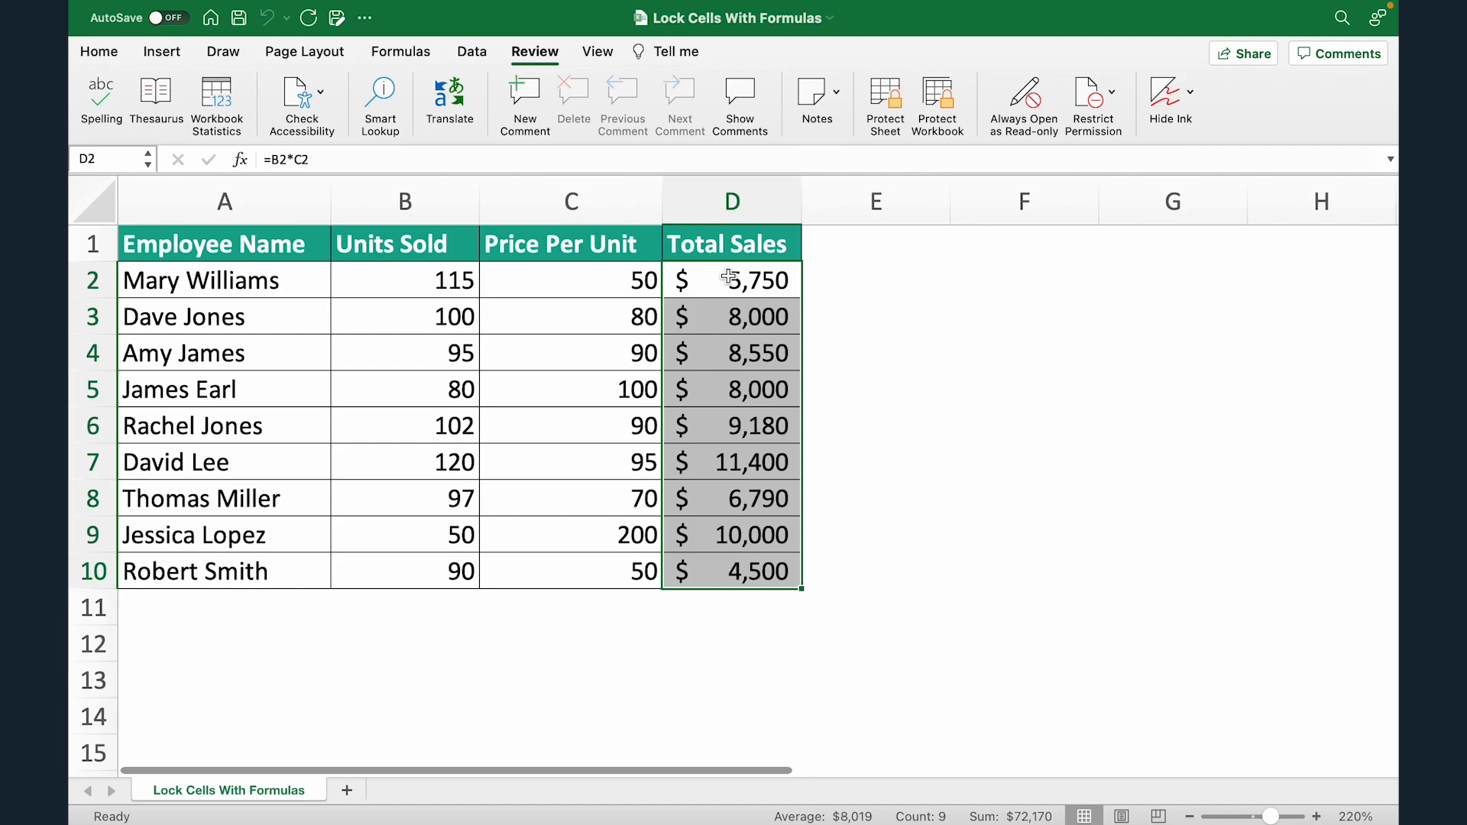
left_click(99, 52)
key("ctrl+a")
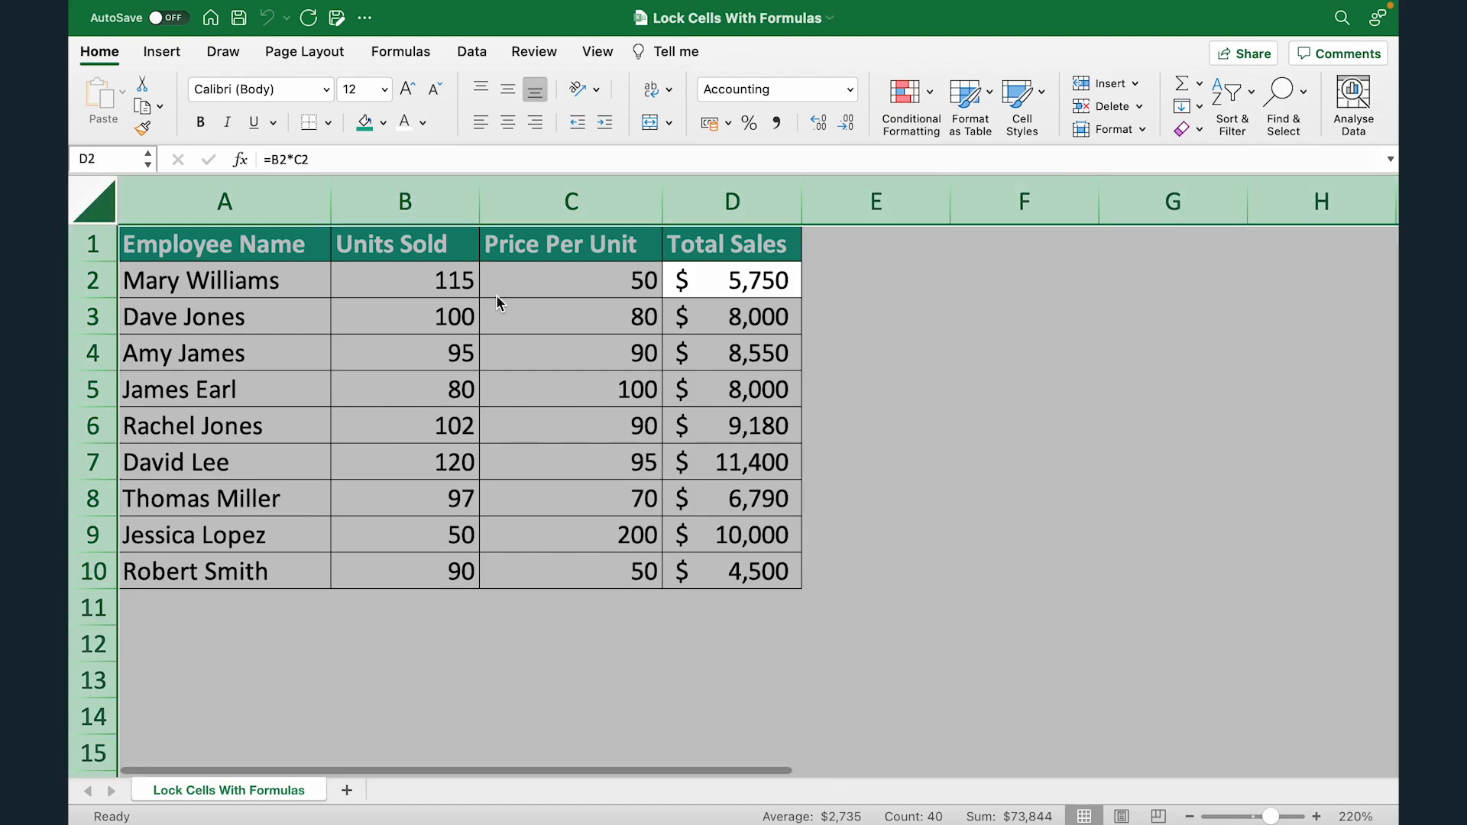
key("super+1")
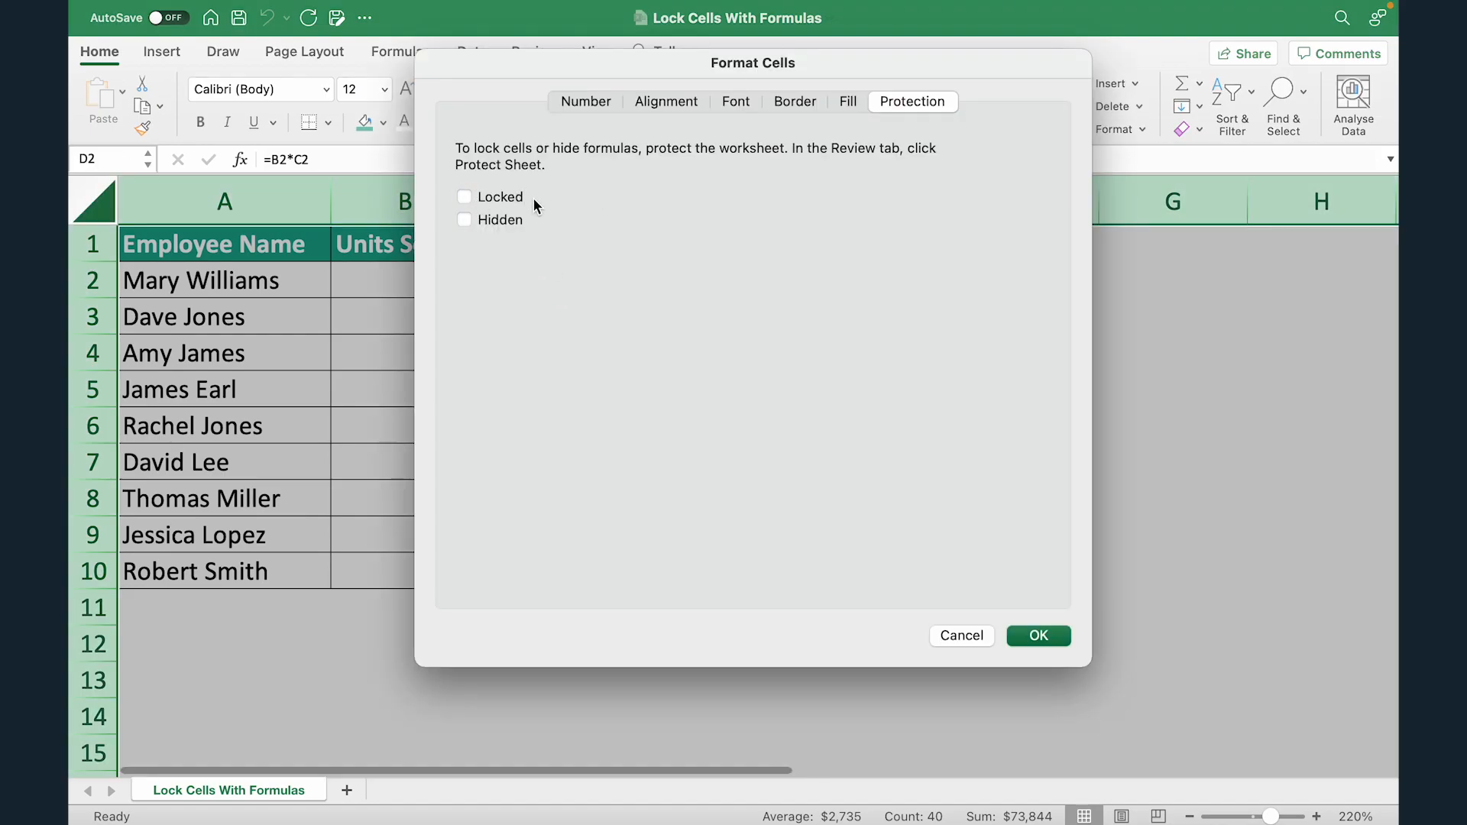
left_click(1039, 635)
Reselect the Total Sales range D2:D10.
left_click(939, 353)
left_click(726, 284)
key("super+shift+Down")
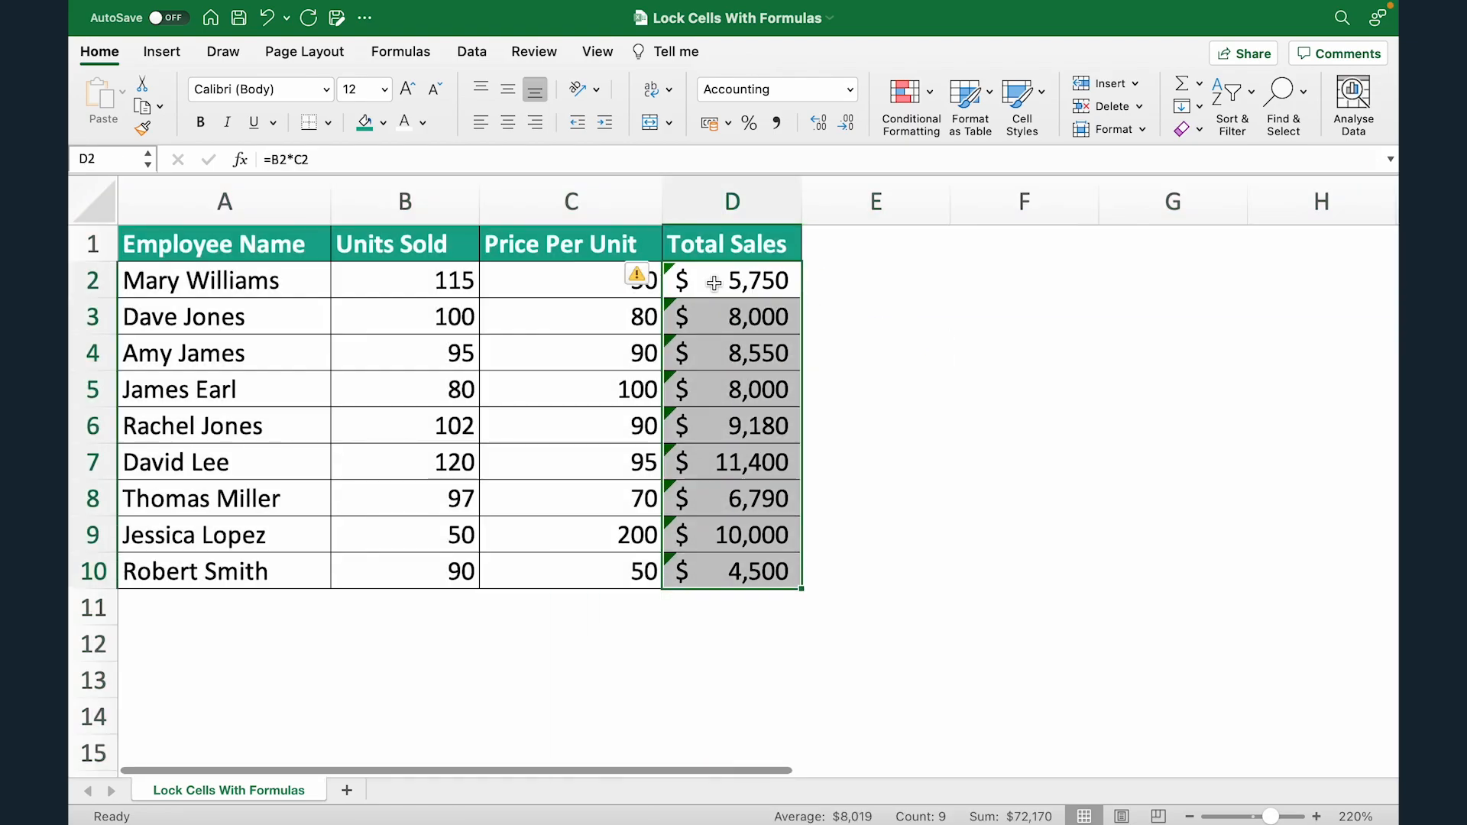
Tick Locked in Format Cells for the selected Total Sales cells D2:D10.
key("super+1")
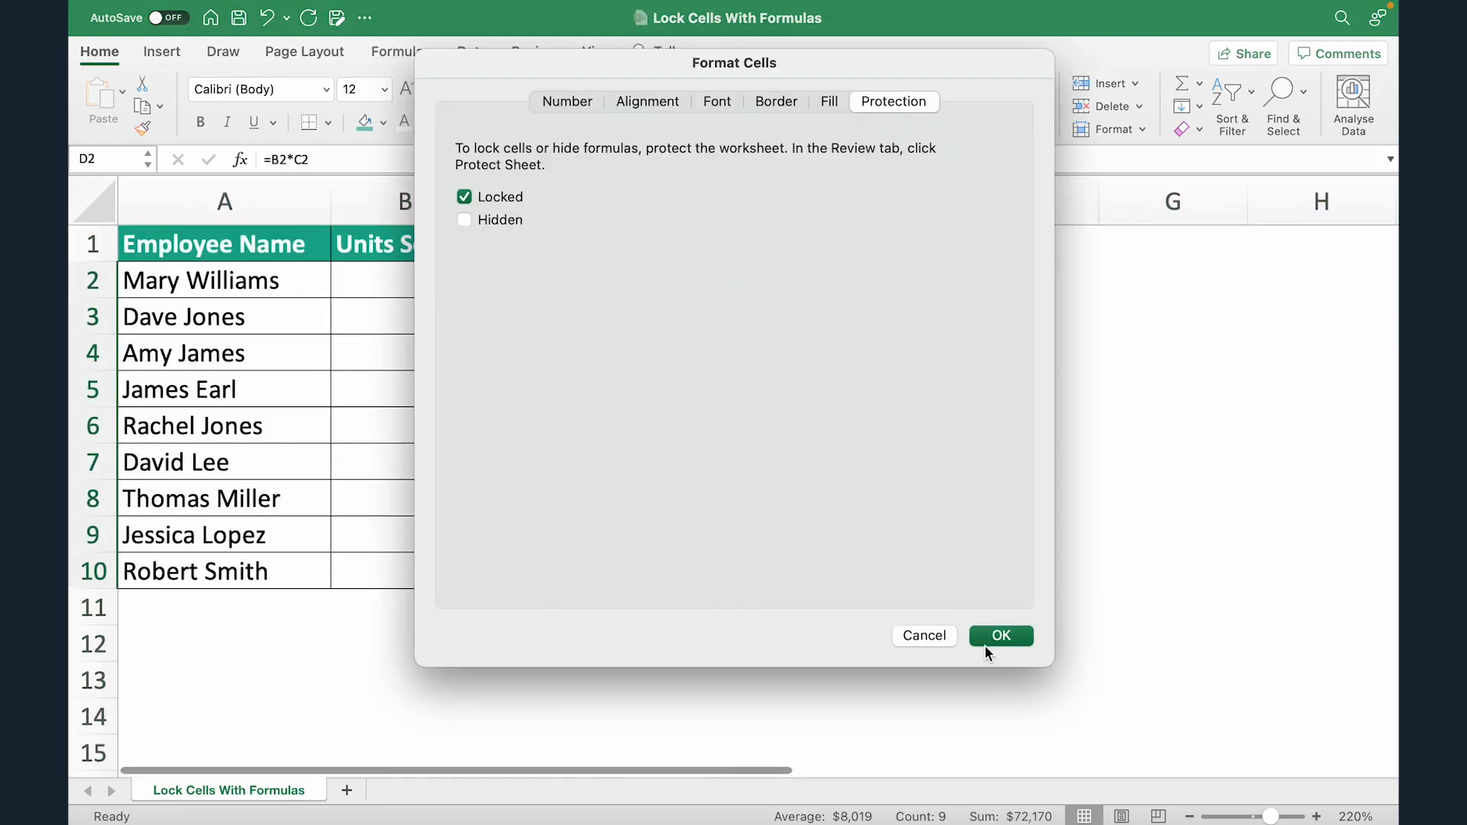
left_click_drag(800, 75, 1226, 99)
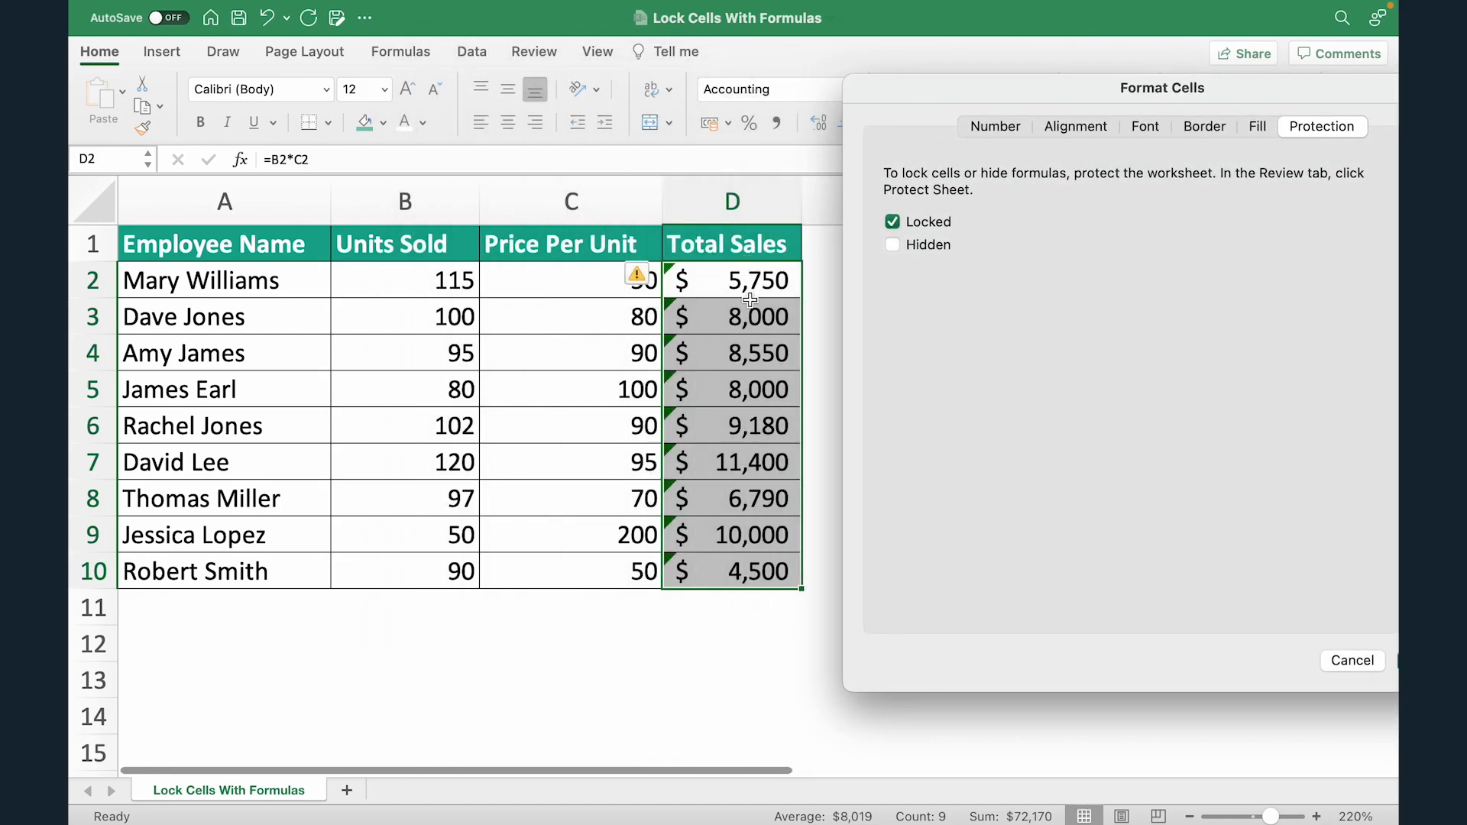
left_click_drag(1040, 92, 663, 95)
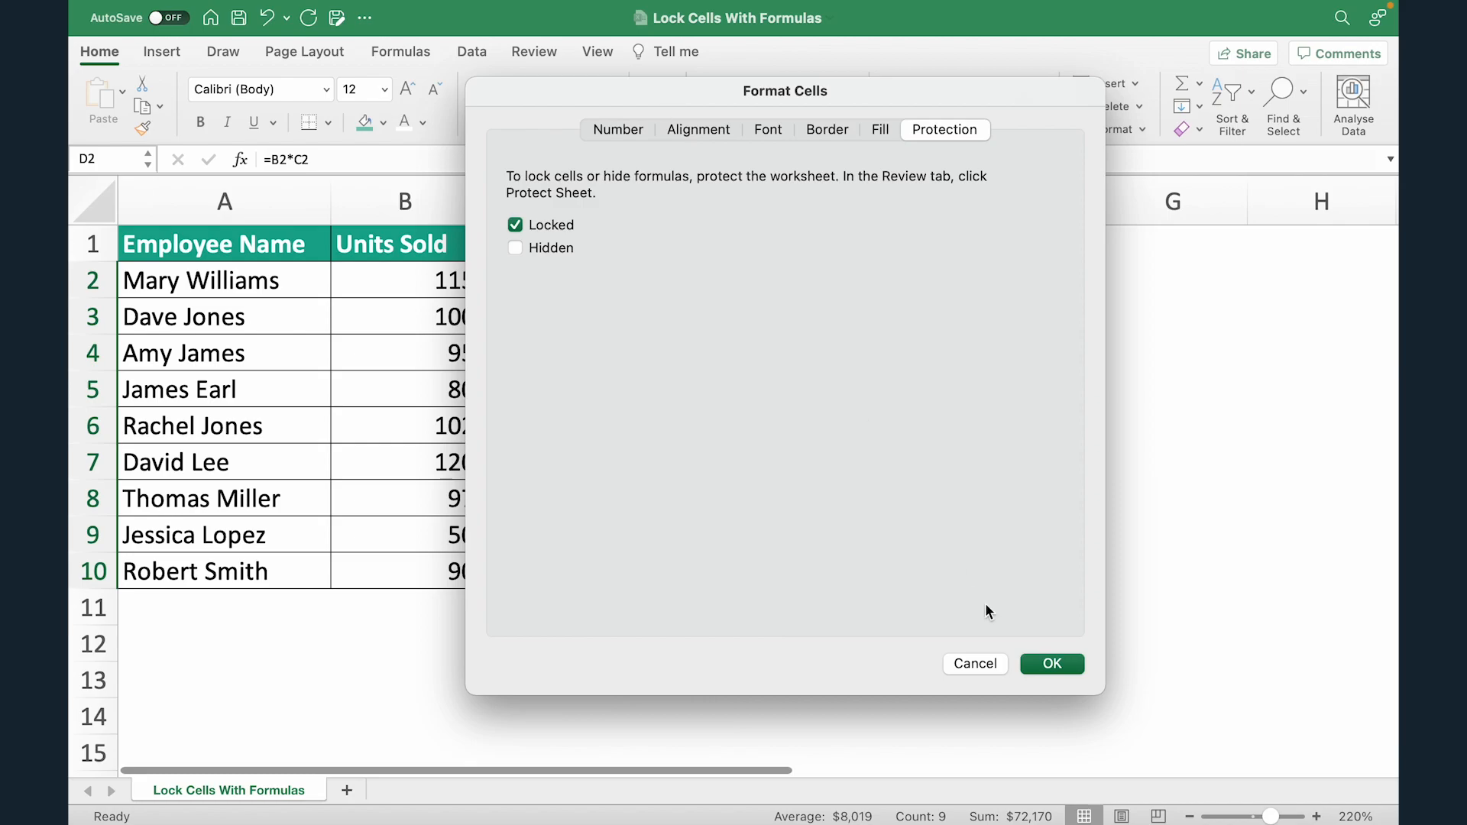
left_click(1052, 665)
left_click(834, 290)
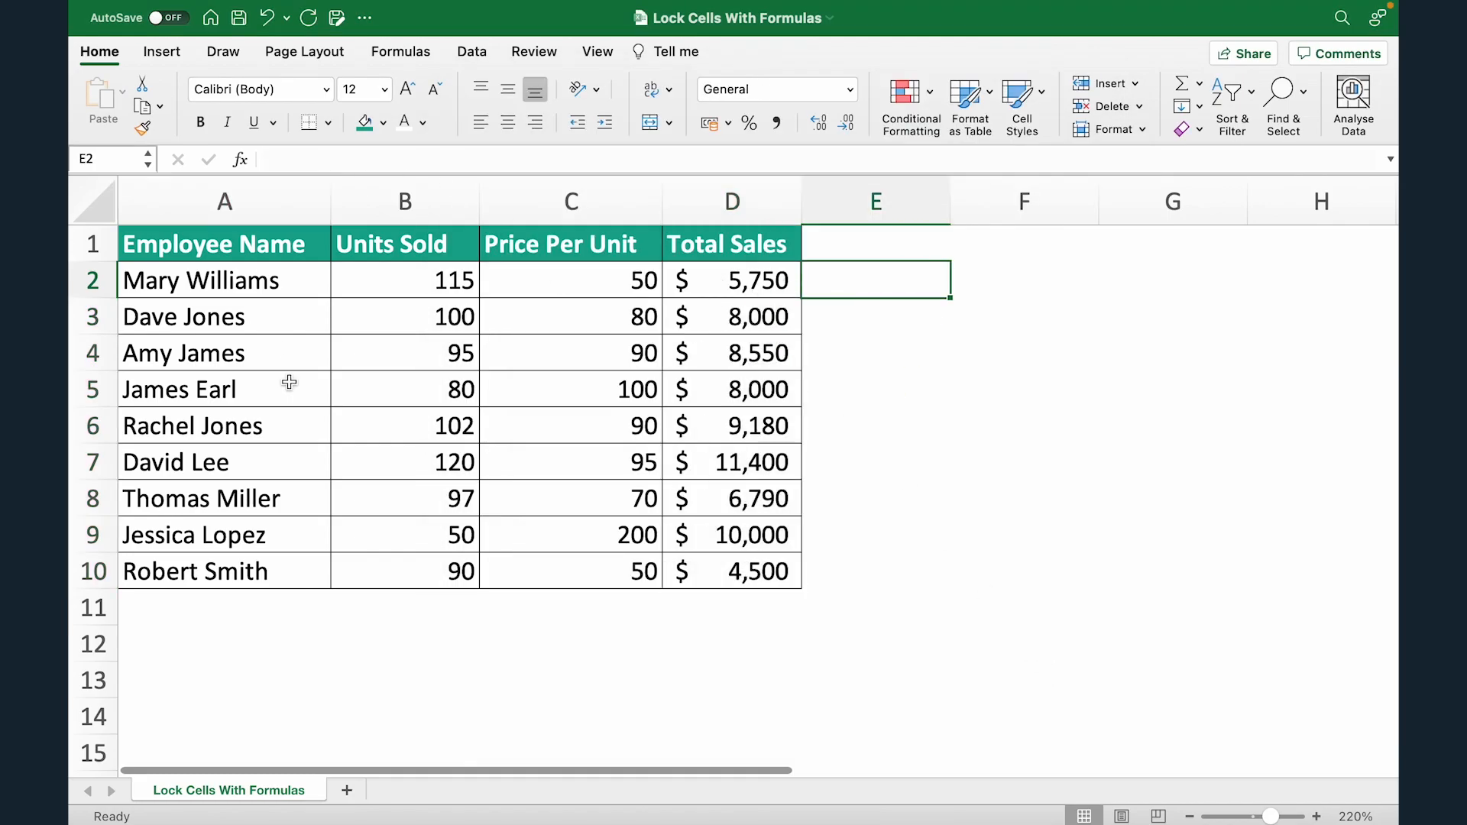
Protect the sheet again from the Review tab with a confirmed password.
left_click(534, 55)
left_click(891, 91)
type("1234")
key("Tab")
type("1234")
left_click(918, 603)
left_click(969, 347)
Set B2's Units Sold to 120 and confirm D2's locked formula still rejects edits.
left_click(99, 54)
double_click(295, 279)
type("c")
key("BackSpace")
type("a")
left_click(342, 291)
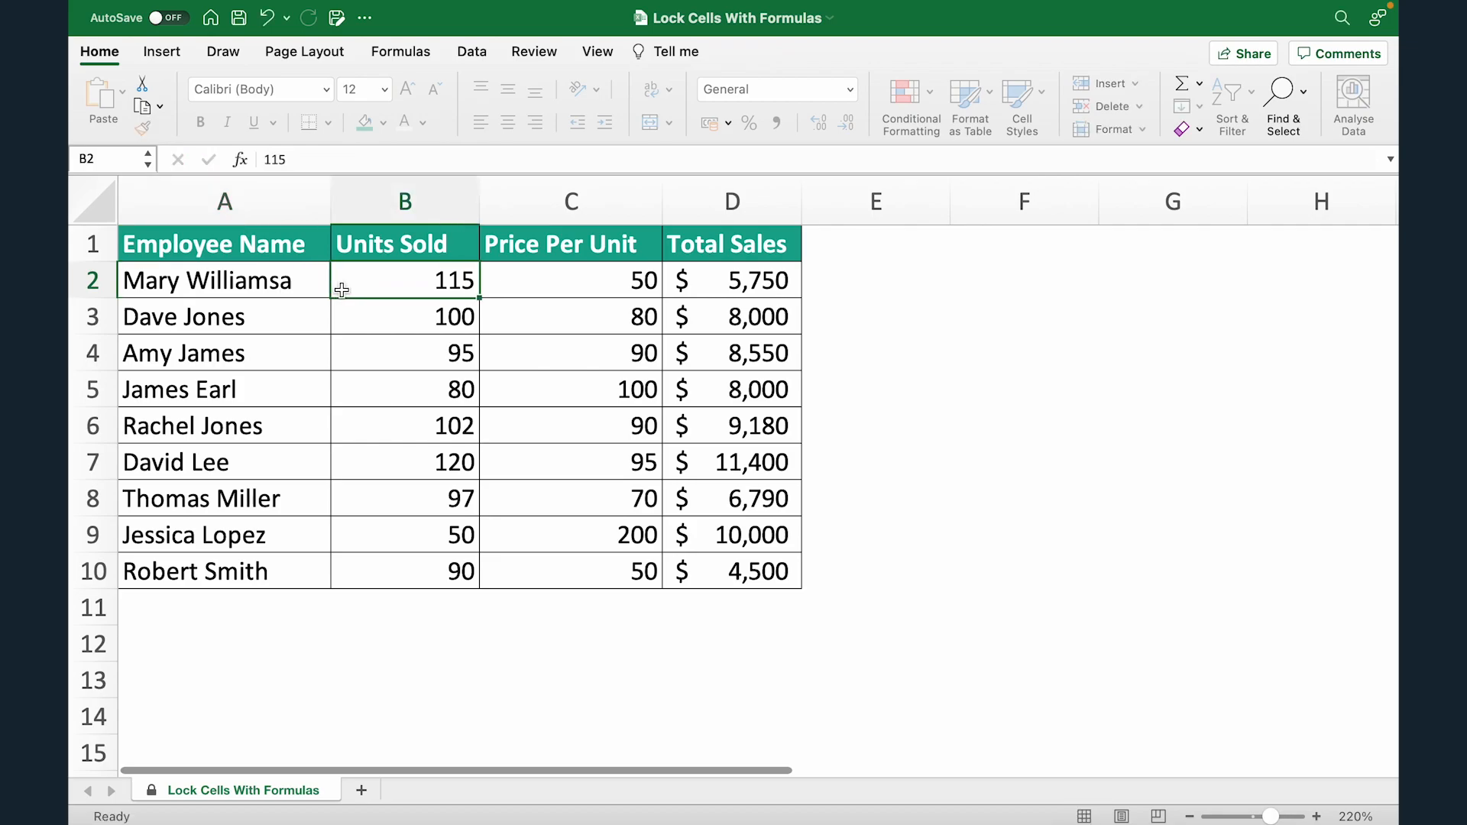
type("120")
key("Tab")
left_click(341, 294)
double_click(712, 279)
left_click(791, 514)
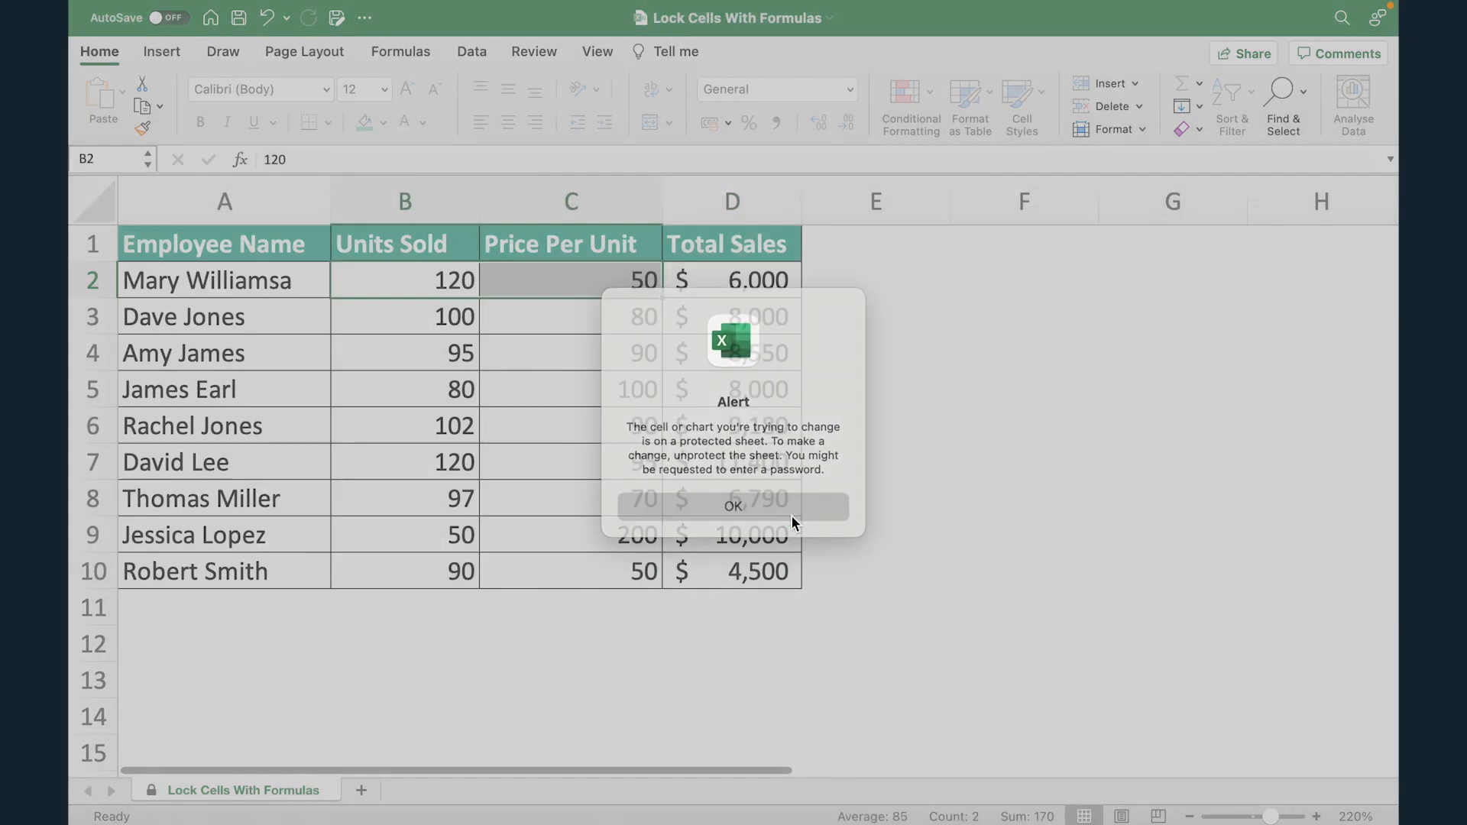